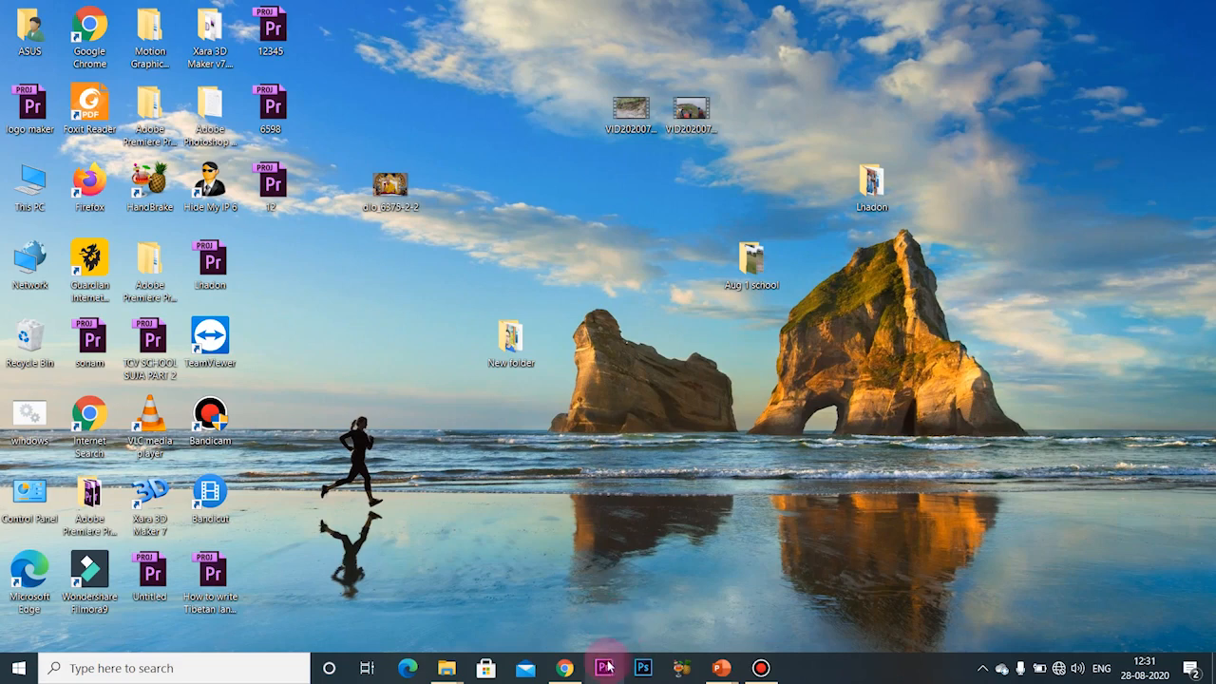
Step: Switch to Premiere Pro and start a new project
left_click(608, 669)
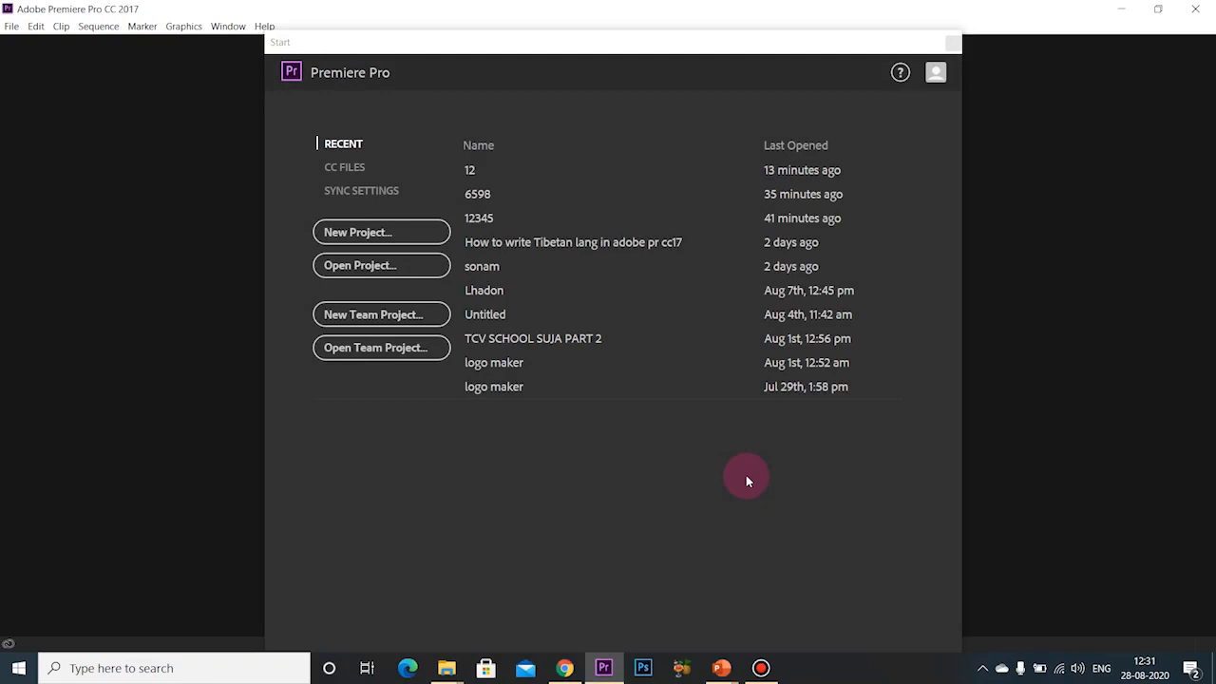
left_click(388, 233)
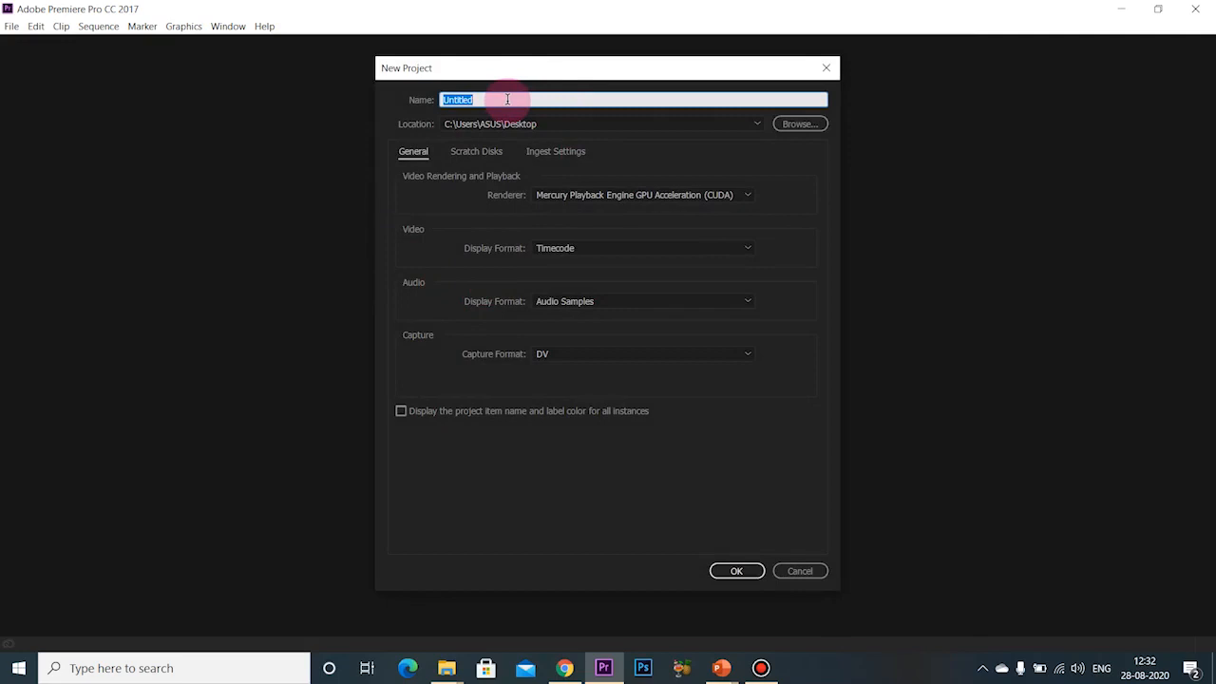
type(",.,.")
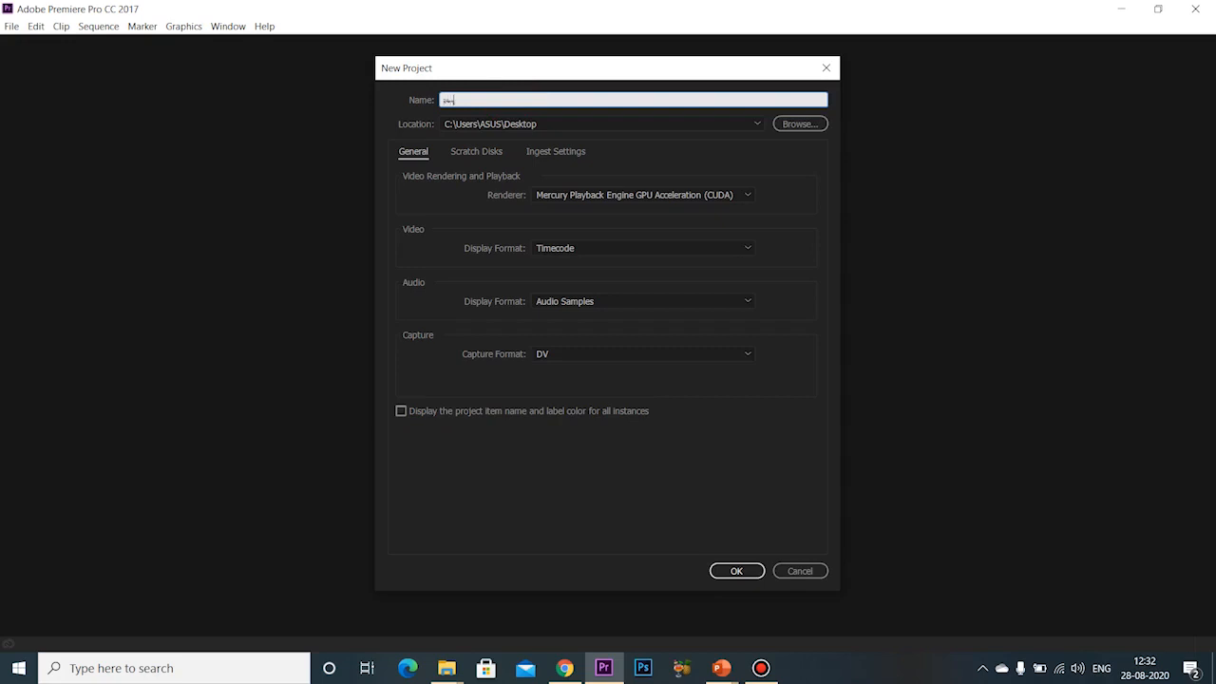
type("rs")
key("BackSpace")
key("BackSpace")
key("BackSpace")
key("BackSpace")
key("BackSpace")
key("BackSpace")
key("BackSpace")
key("BackSpace")
Step: Switch the keyboard input to English (India) and create the project under the name "Melong production"
left_click(1100, 669)
left_click(1074, 434)
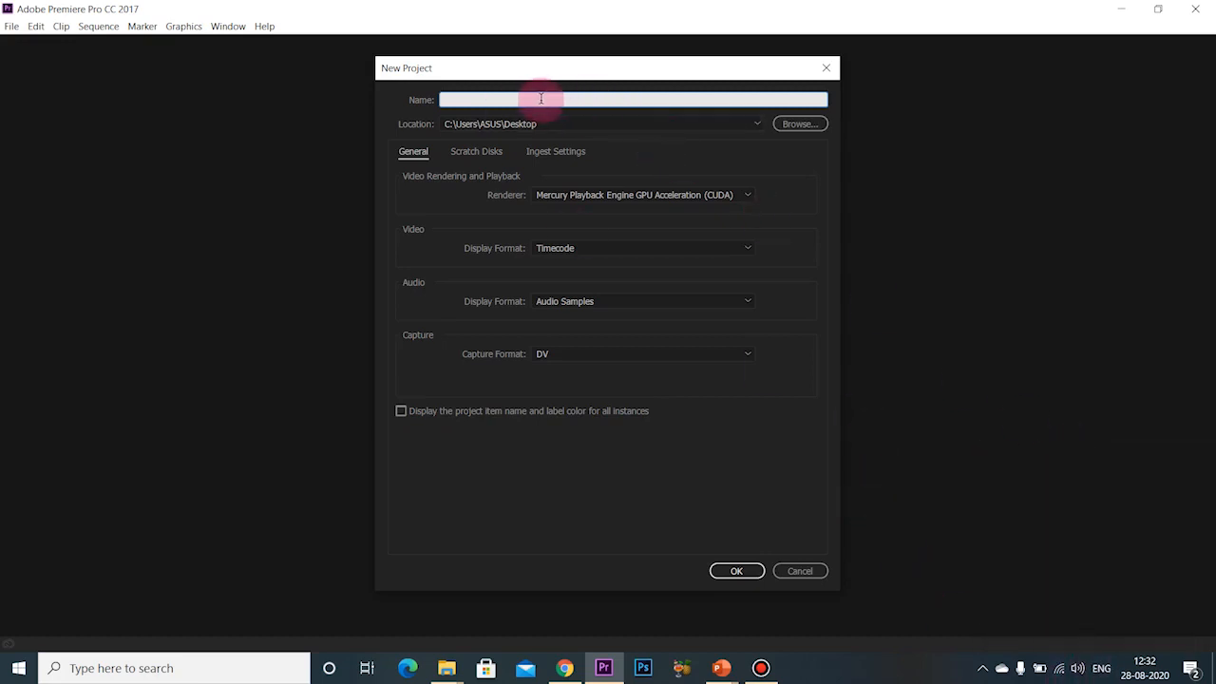
type("Melong production")
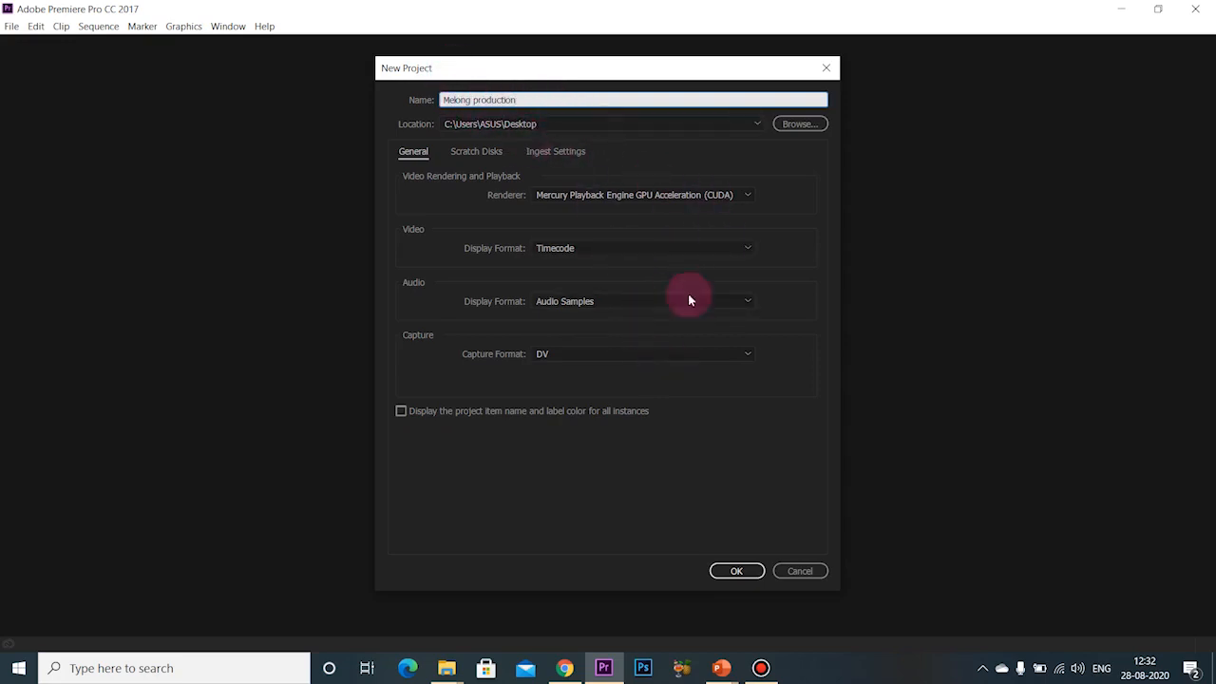
left_click(737, 571)
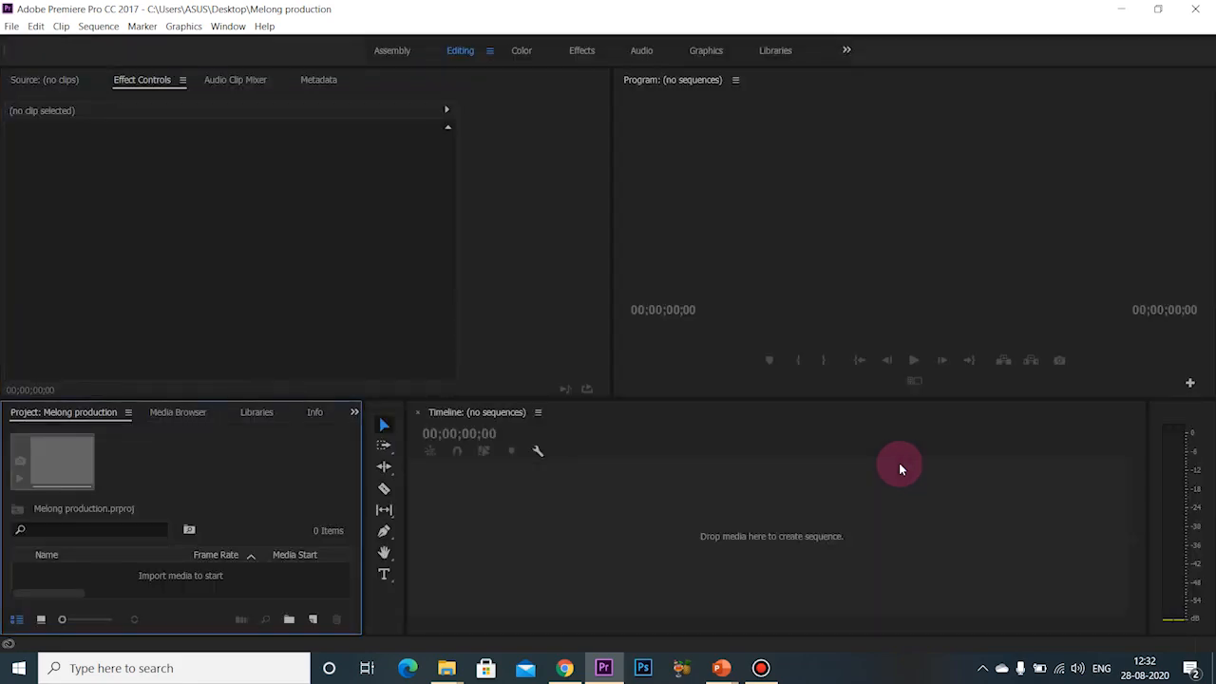
Step: Import the video VIEW OF TCV SCHOOL SUJA and create a sequence from it in the timeline
left_click(13, 26)
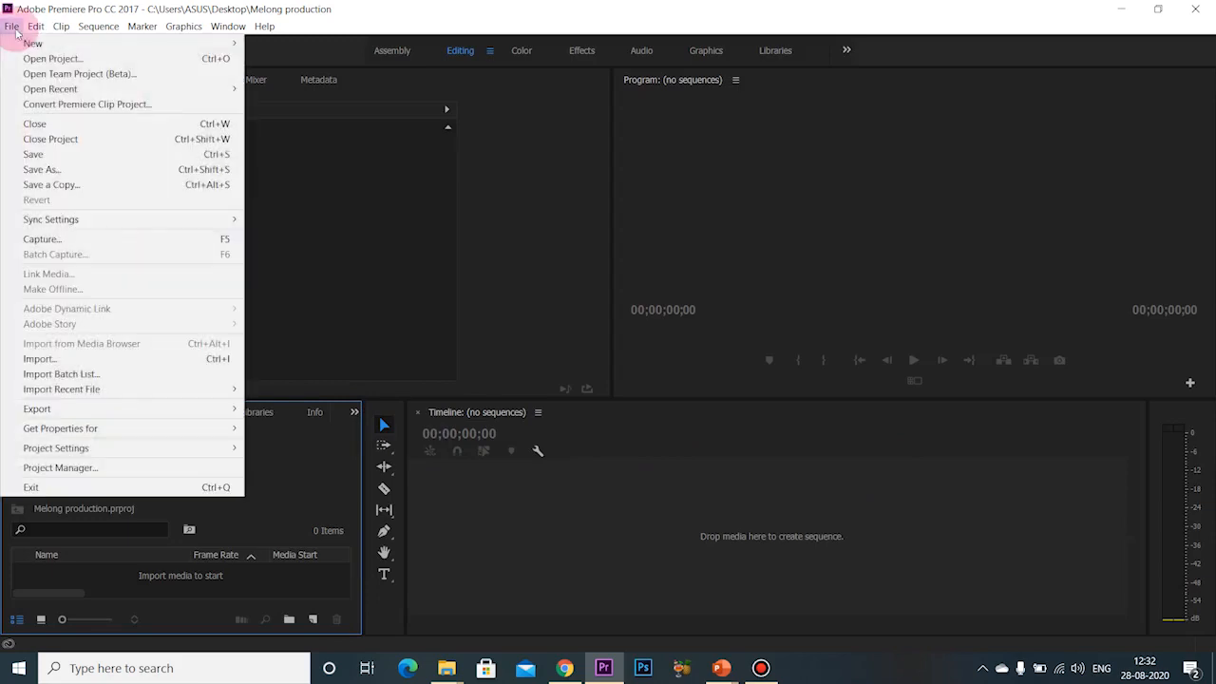
left_click(29, 361)
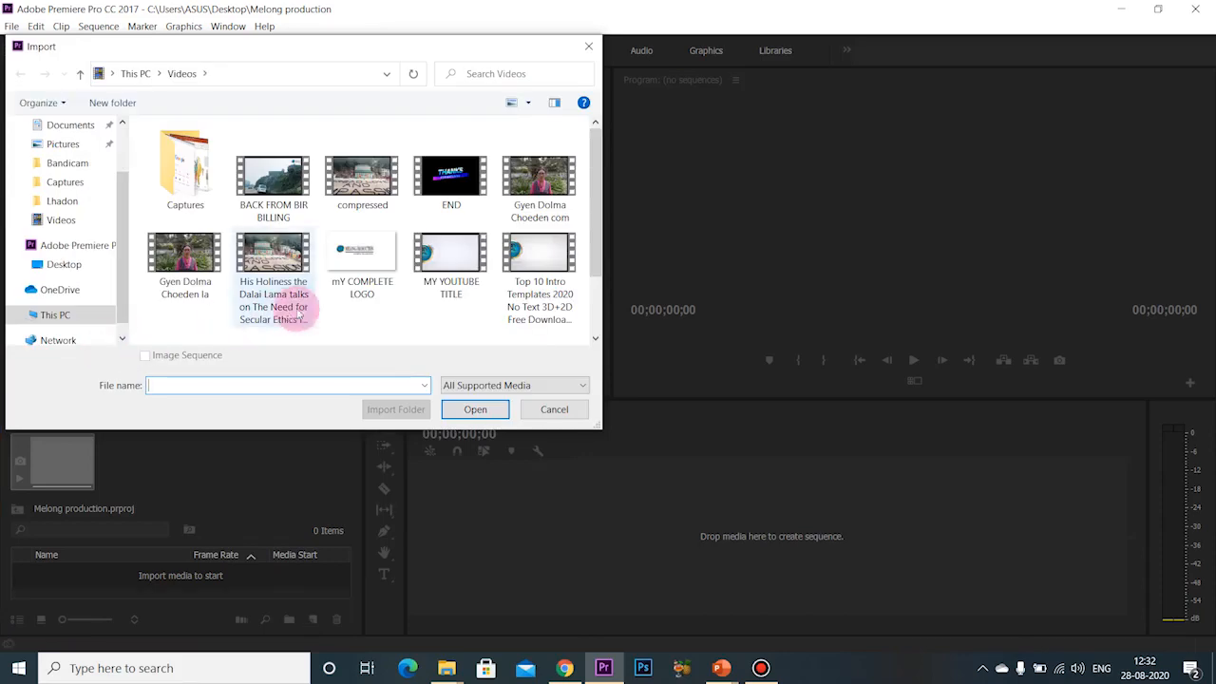
left_click_drag(596, 263, 597, 323)
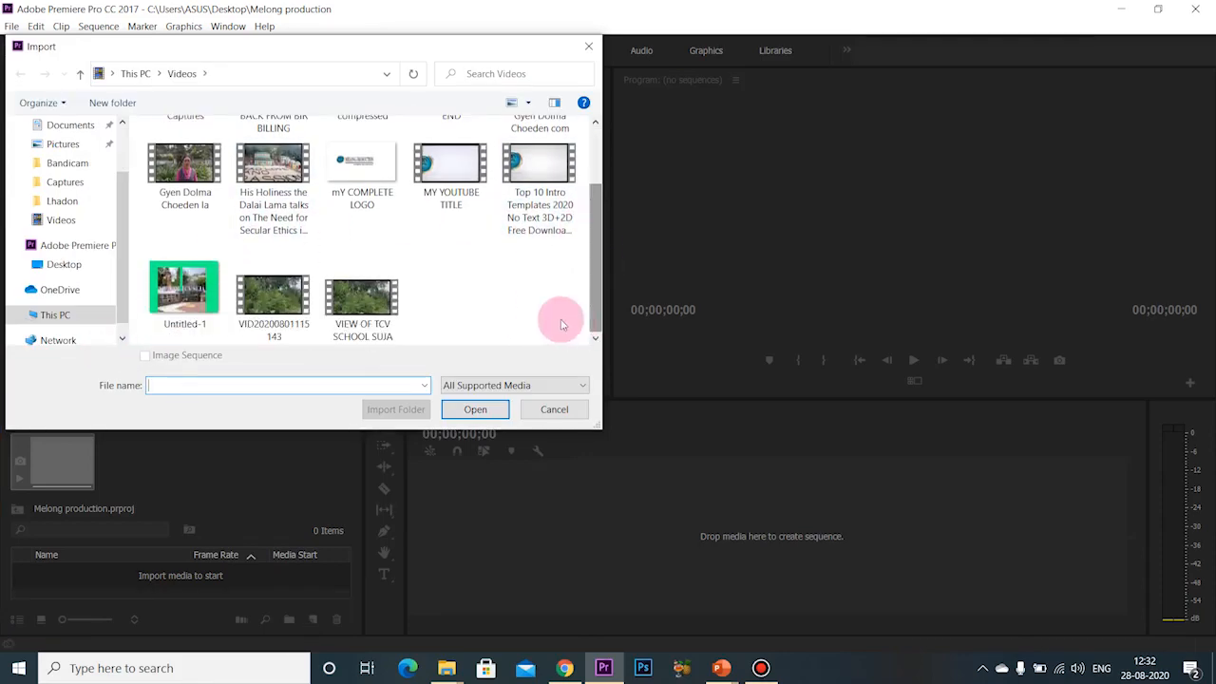
left_click(370, 309)
left_click(475, 409)
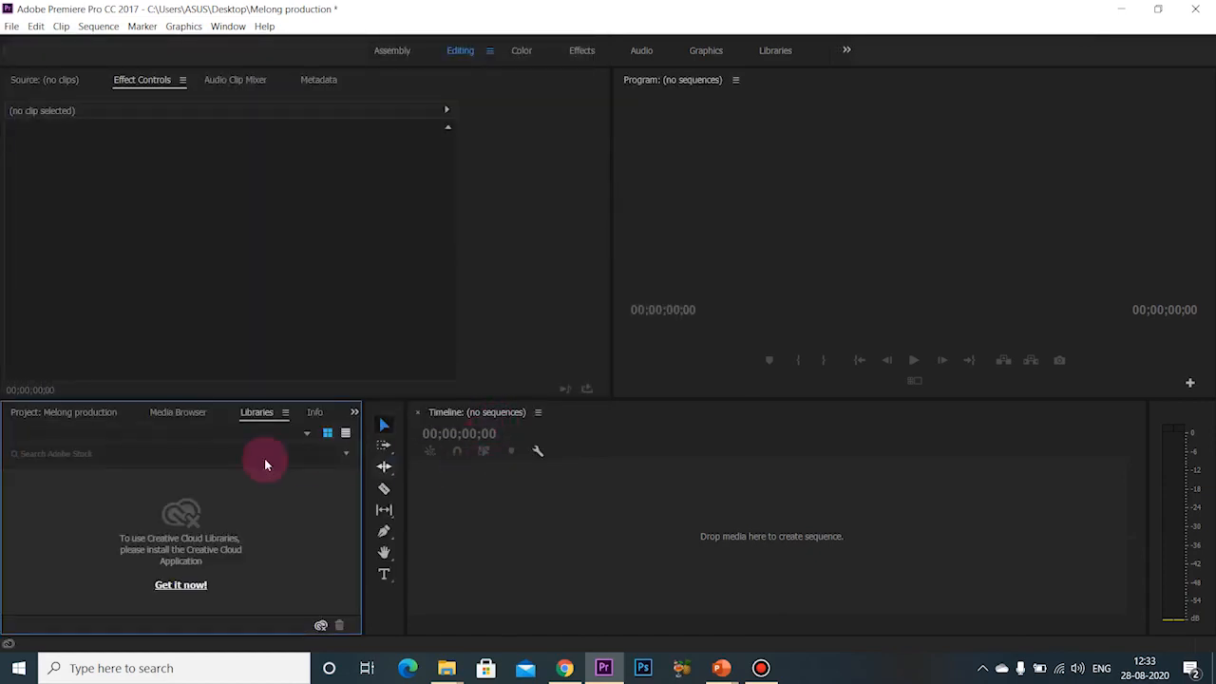
left_click(58, 410)
left_click_drag(71, 458, 507, 516)
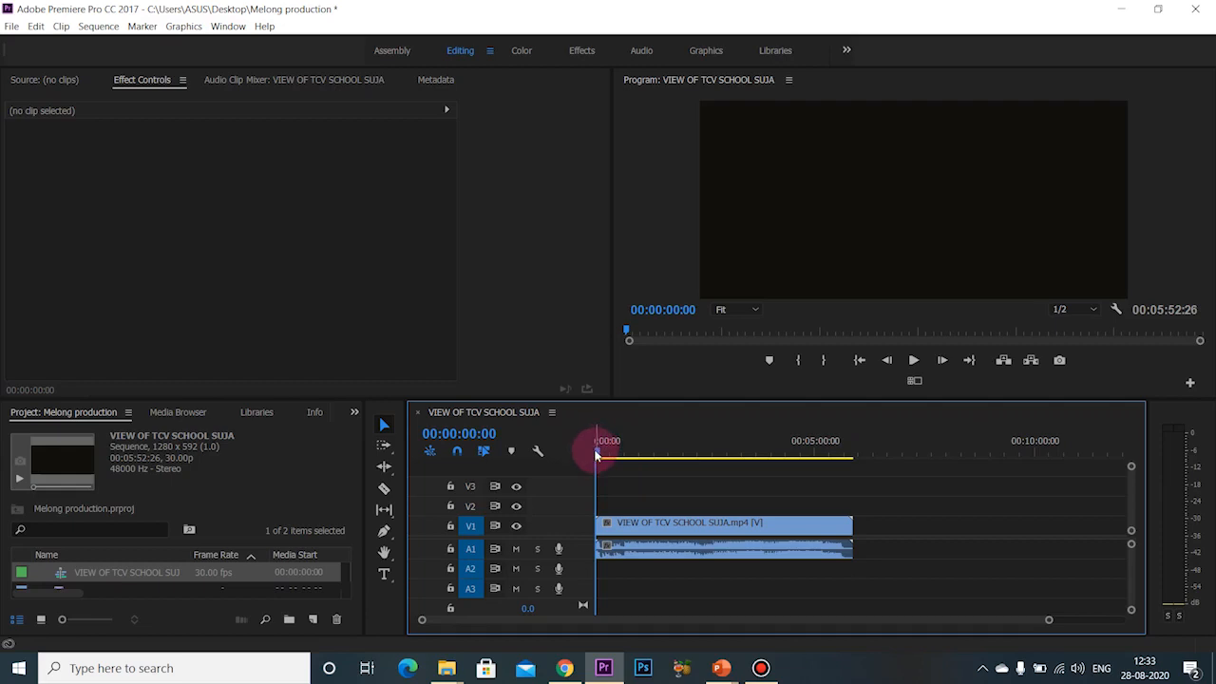
Step: Cut away the part of the clip before 00:01:03:23 and move the remainder to the start of the timeline
left_click_drag(597, 456, 643, 460)
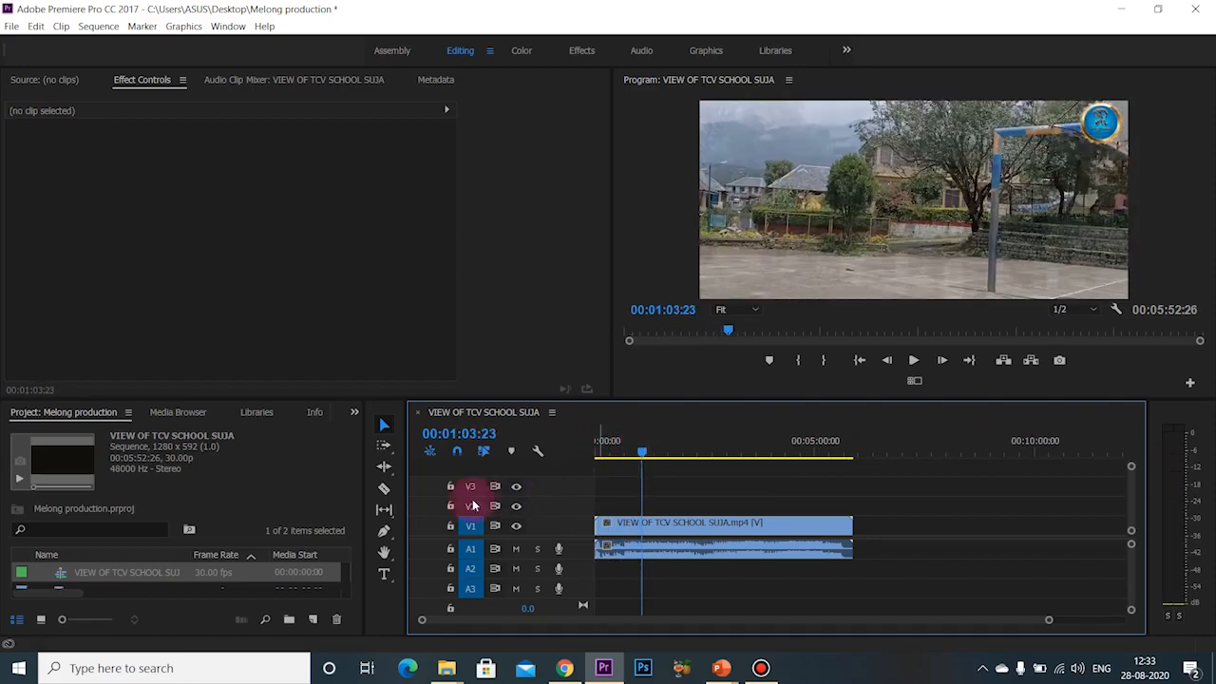
left_click(386, 490)
left_click(643, 523)
left_click(384, 425)
left_click(613, 522)
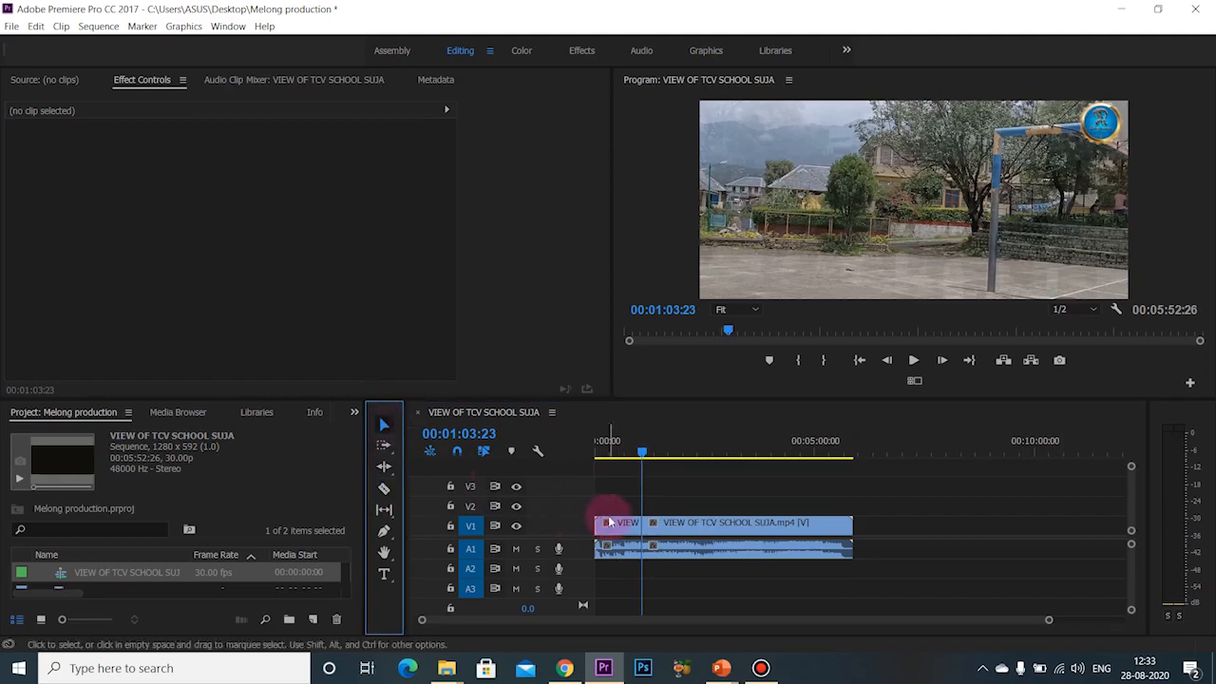
key("Delete")
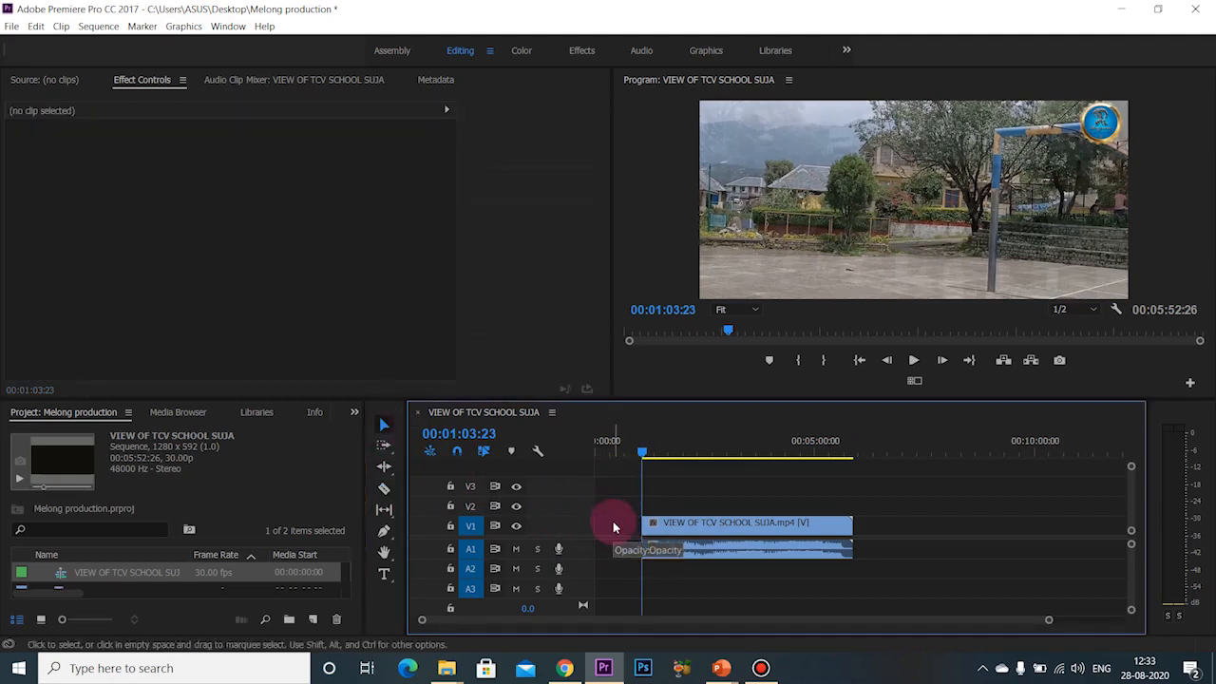
left_click_drag(665, 530, 618, 532)
Step: Split the clip at 00:00:27:01 and delete everything after the cut
left_click_drag(640, 455, 615, 467)
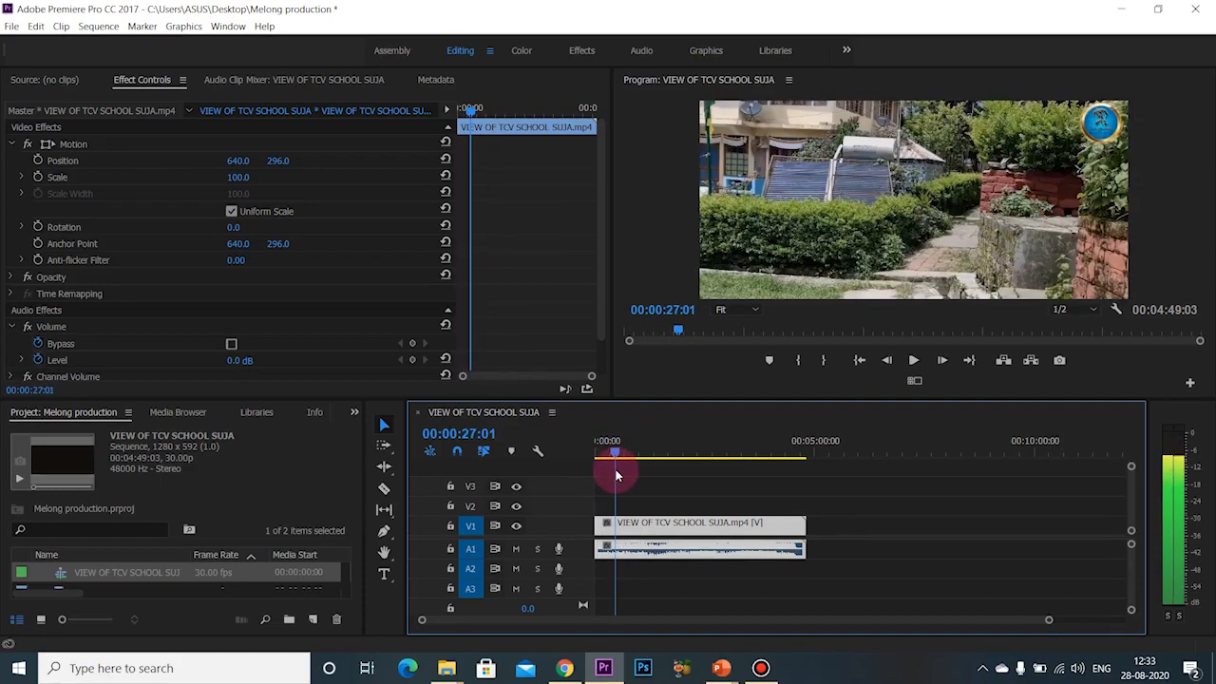
left_click(385, 490)
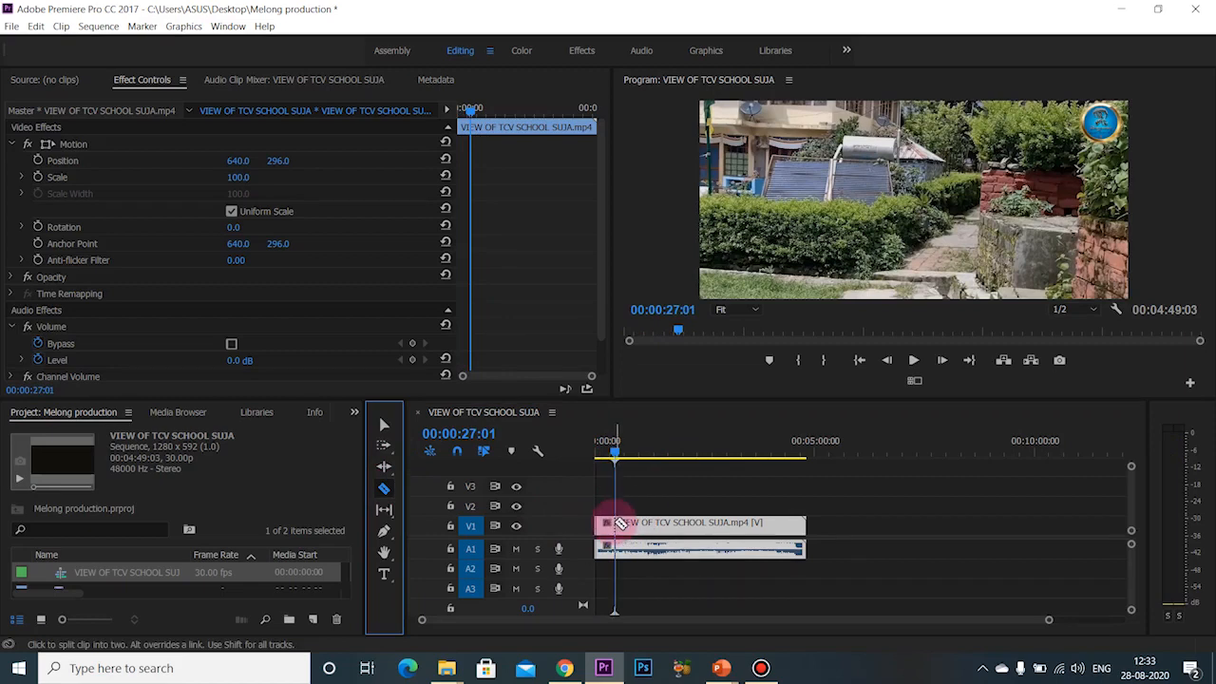
left_click(620, 524)
left_click(385, 424)
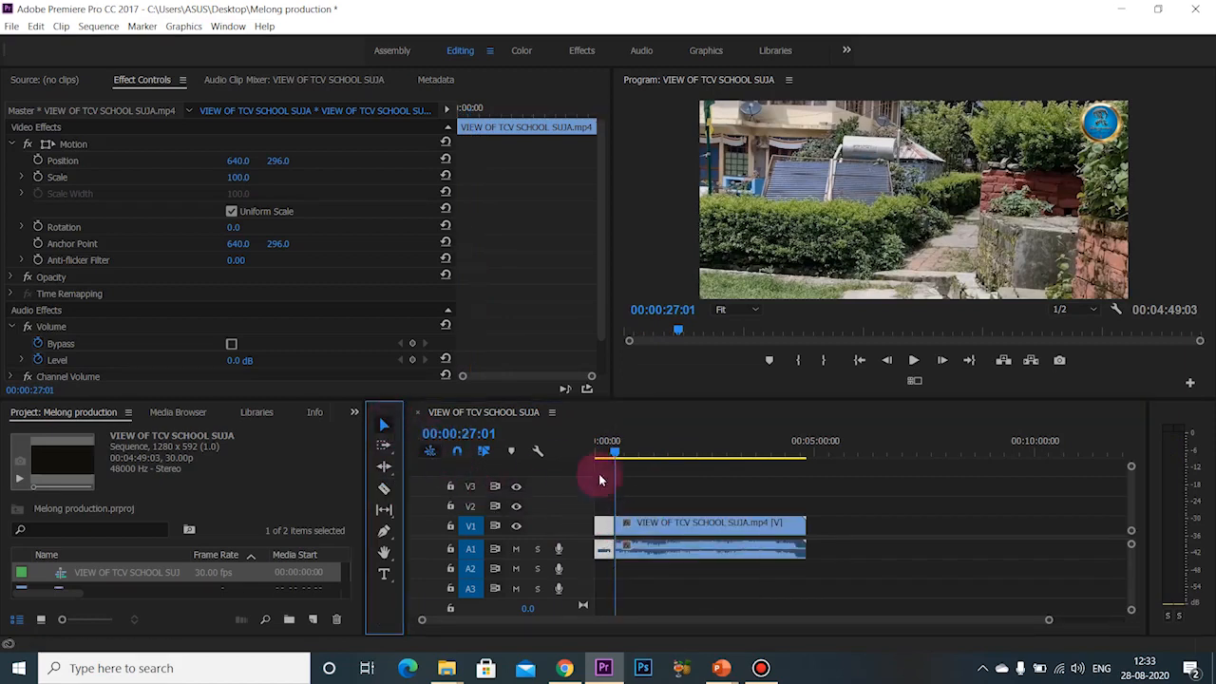
left_click(664, 524)
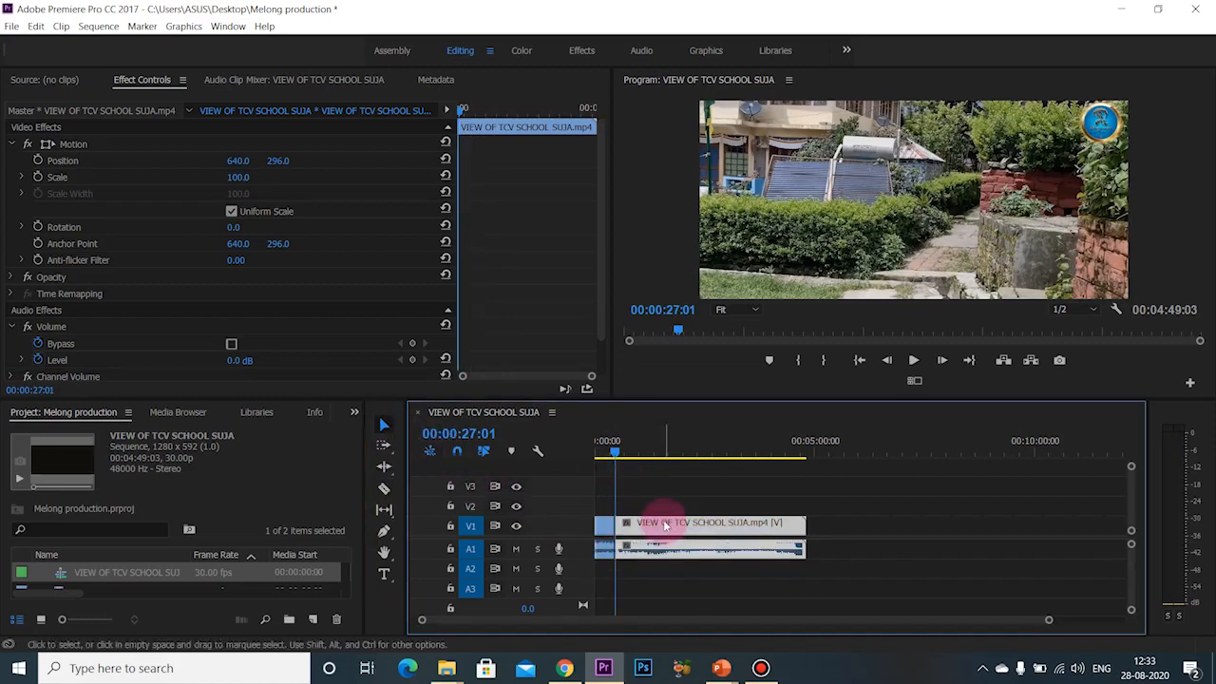
key("Delete")
Step: Switch the keyboard input to Monlam Bod-yig3 and start a text layer over the building at 00:00:16:06
left_click_drag(614, 453, 608, 454)
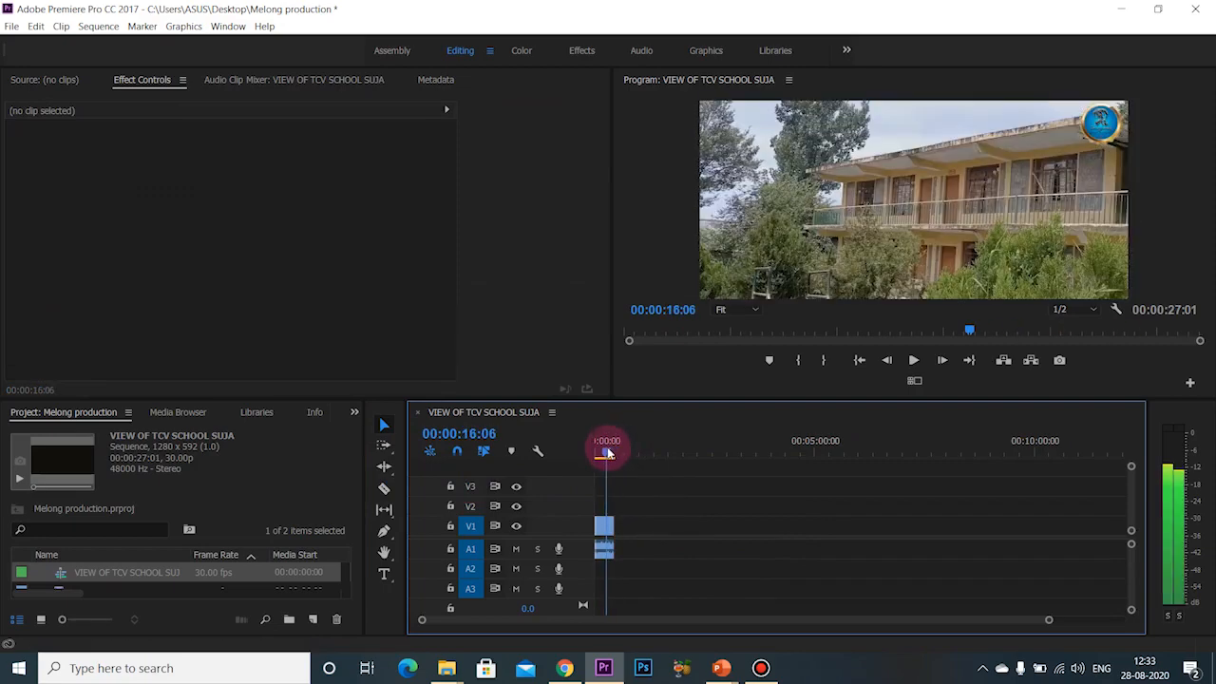
left_click(1097, 662)
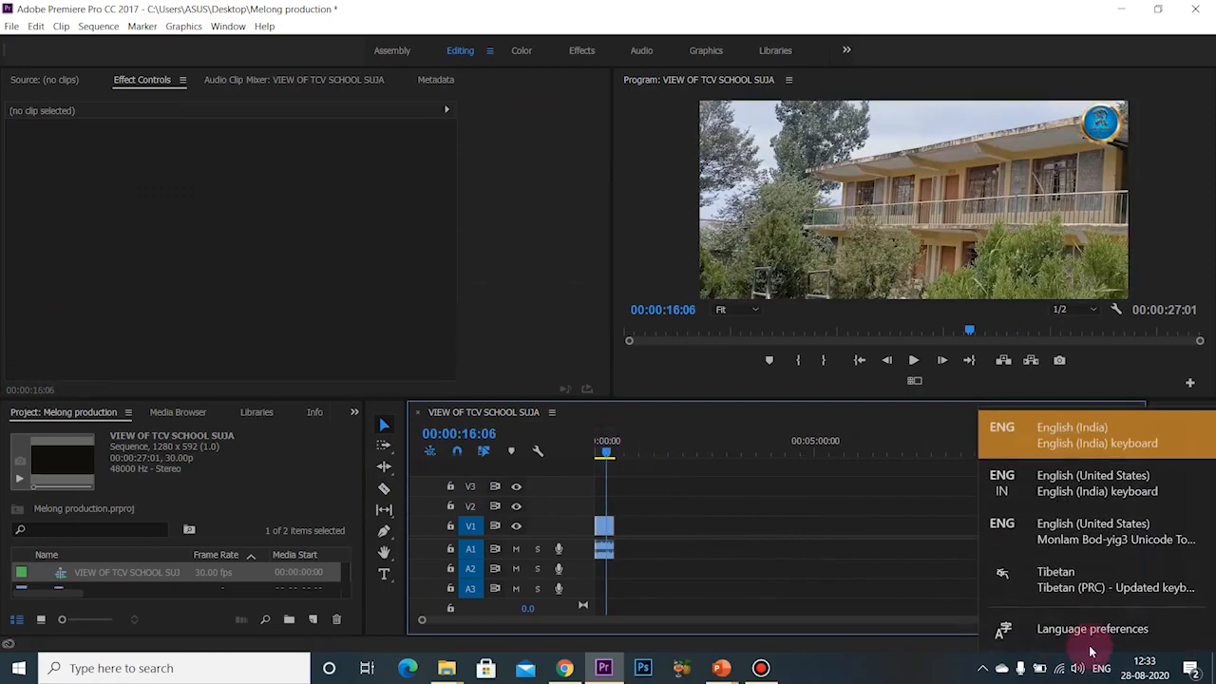
left_click(1069, 540)
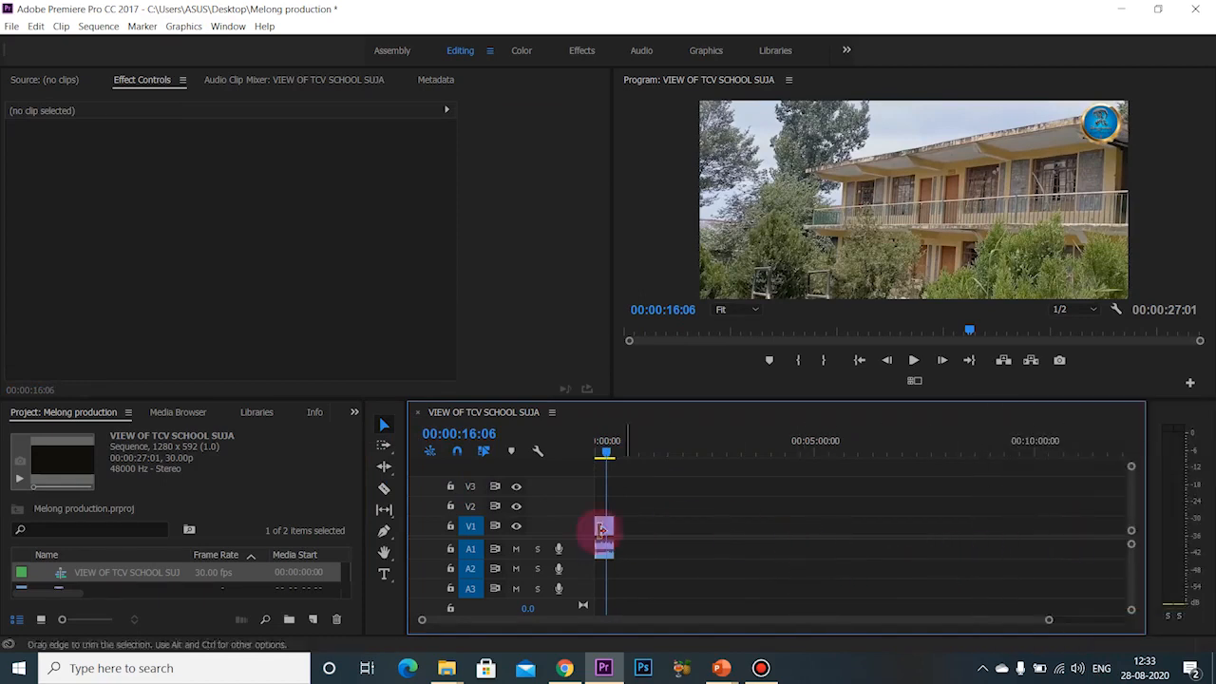
left_click(385, 575)
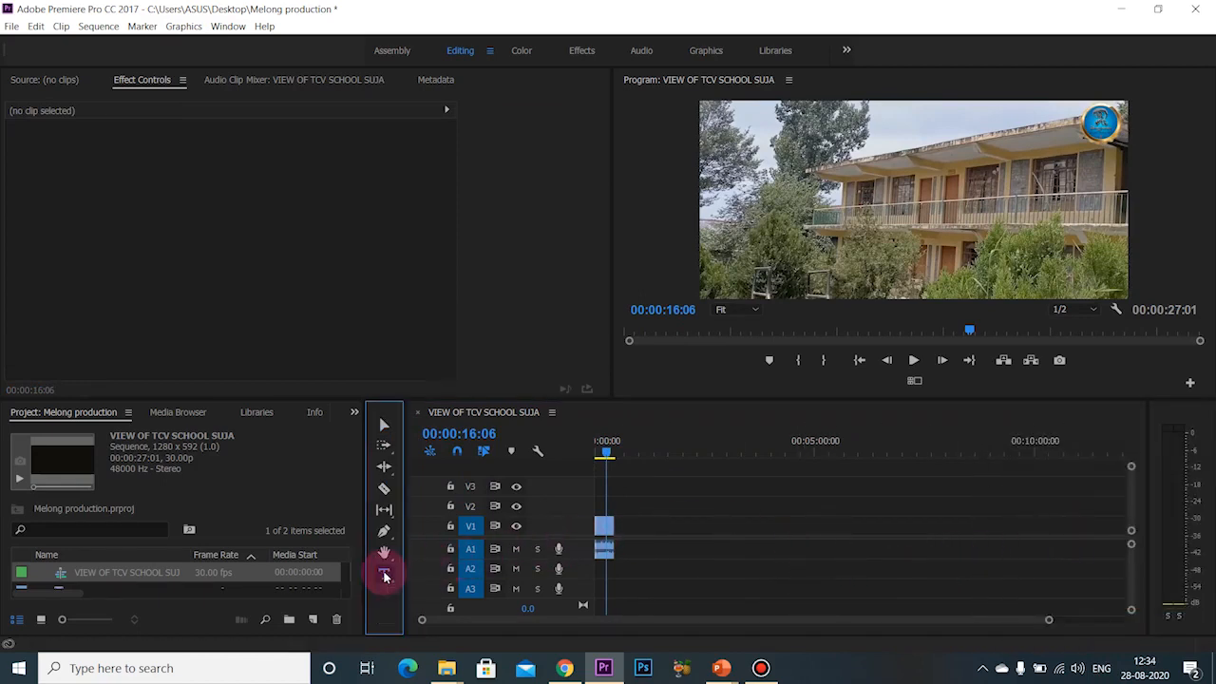
left_click(385, 576)
left_click(889, 185)
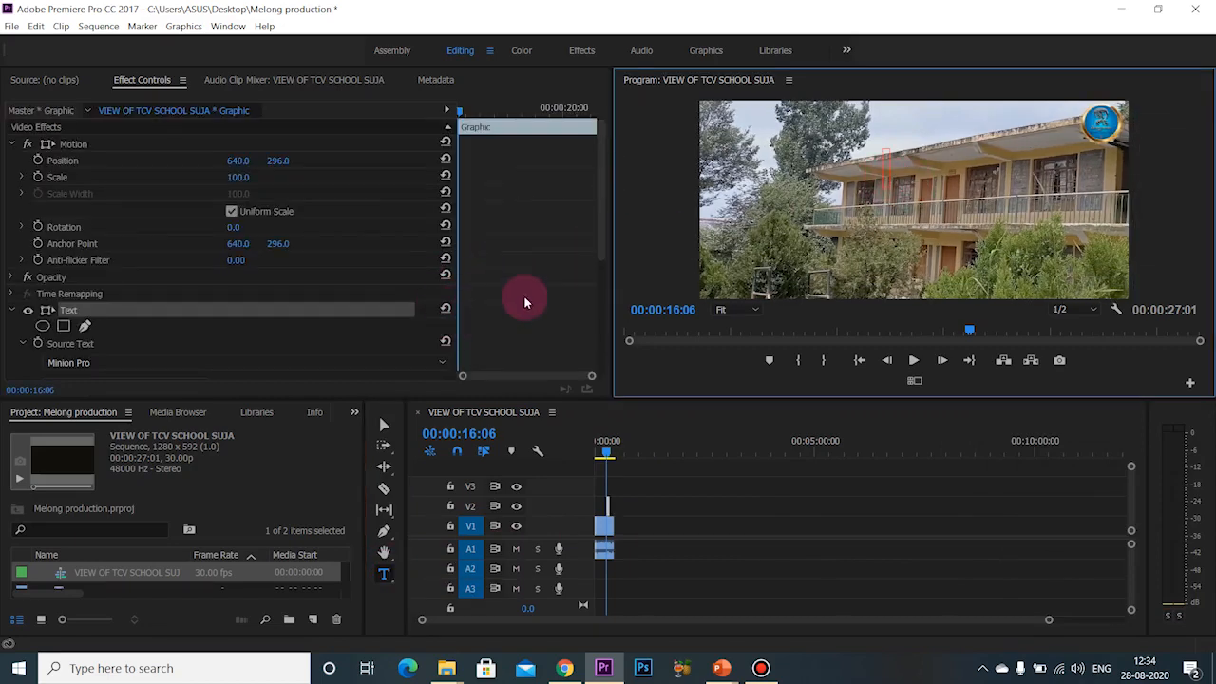
Step: Set the text layer's font to Monlam Uni OuChan4
left_click_drag(601, 261, 600, 318)
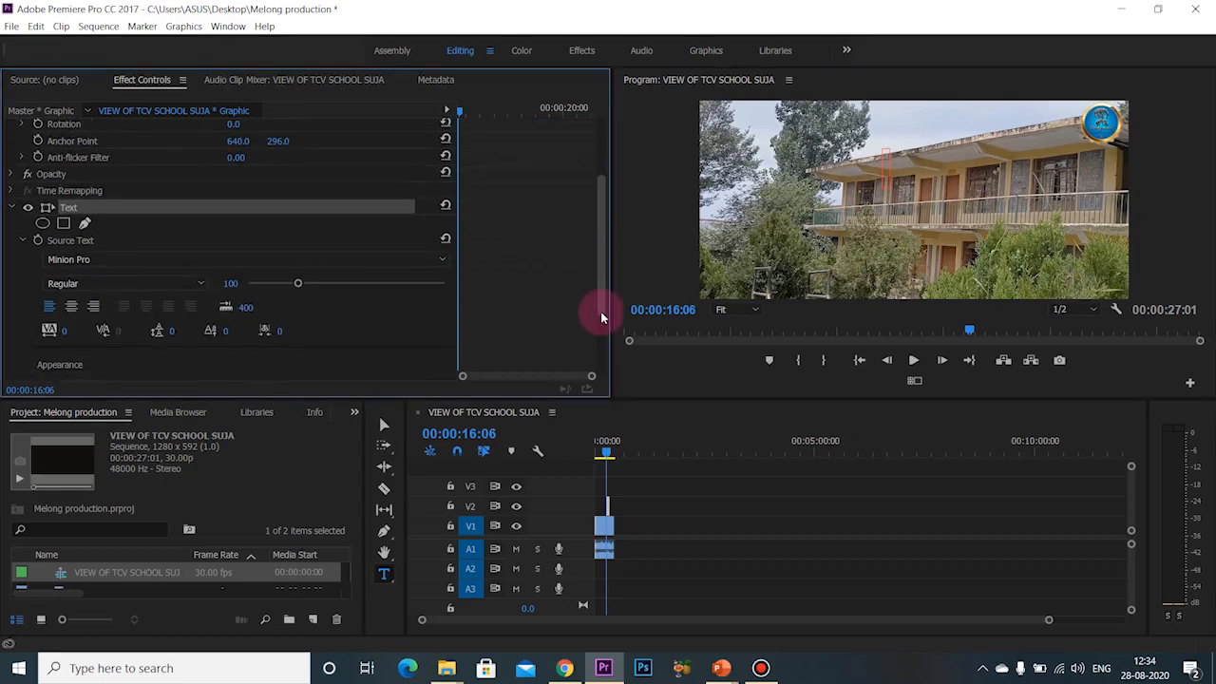
left_click(444, 263)
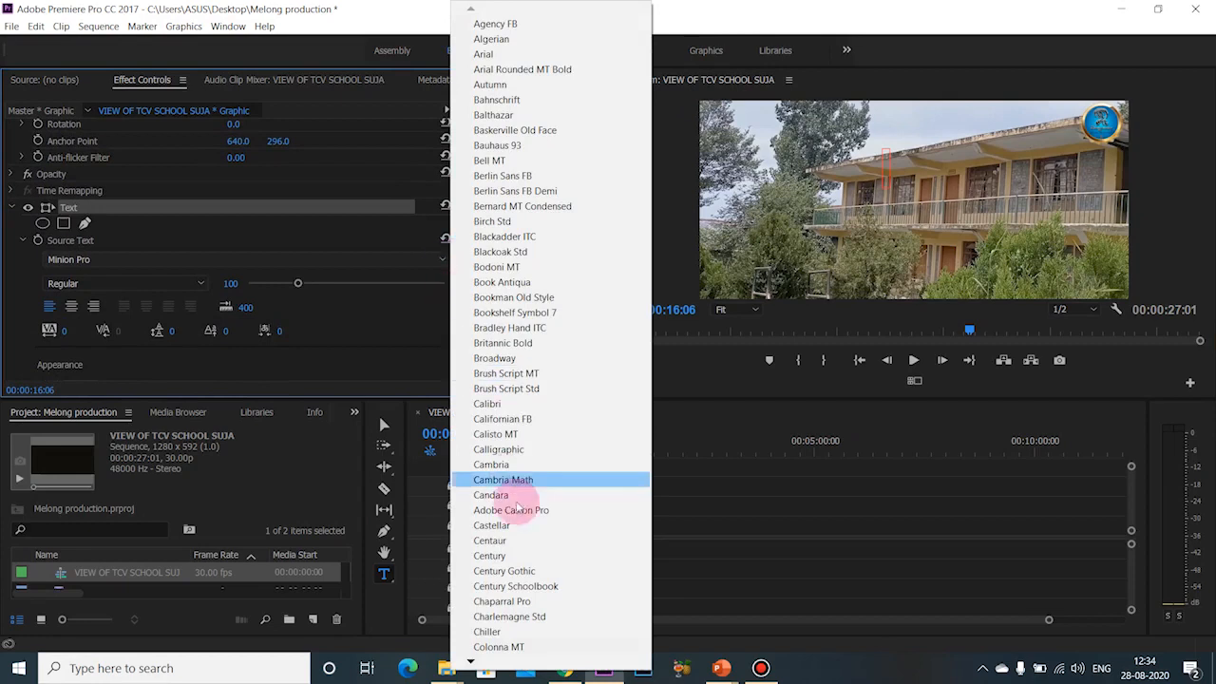
mouse_move(473, 662)
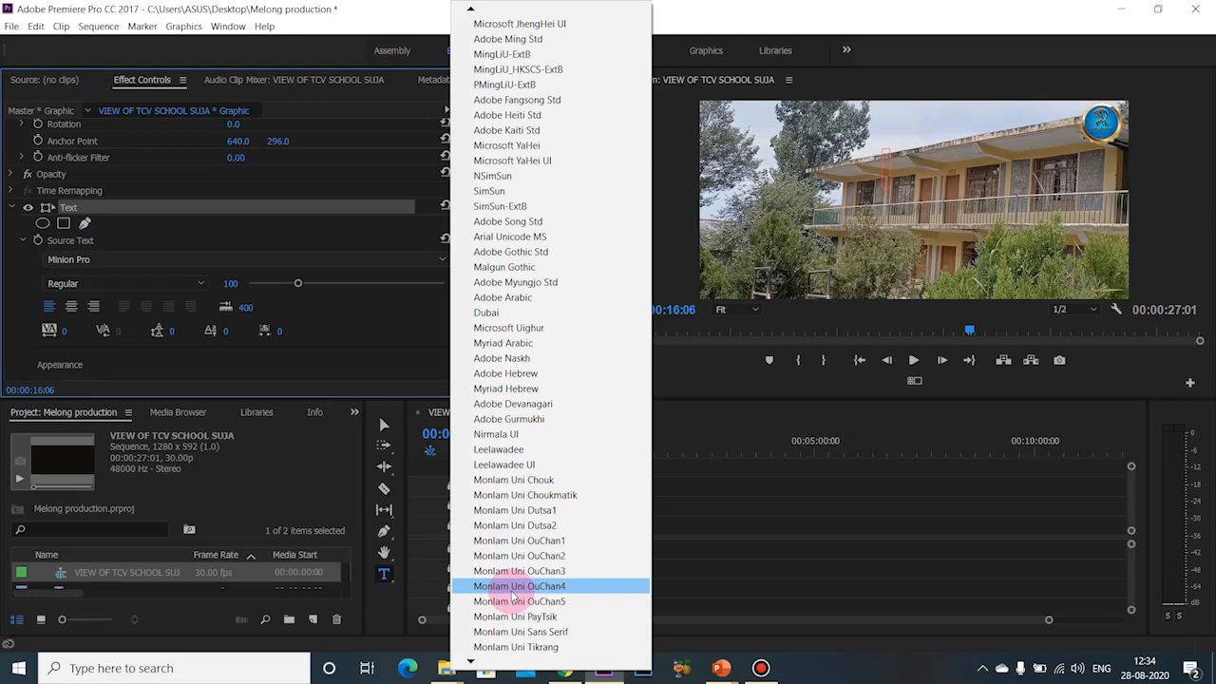
left_click(513, 587)
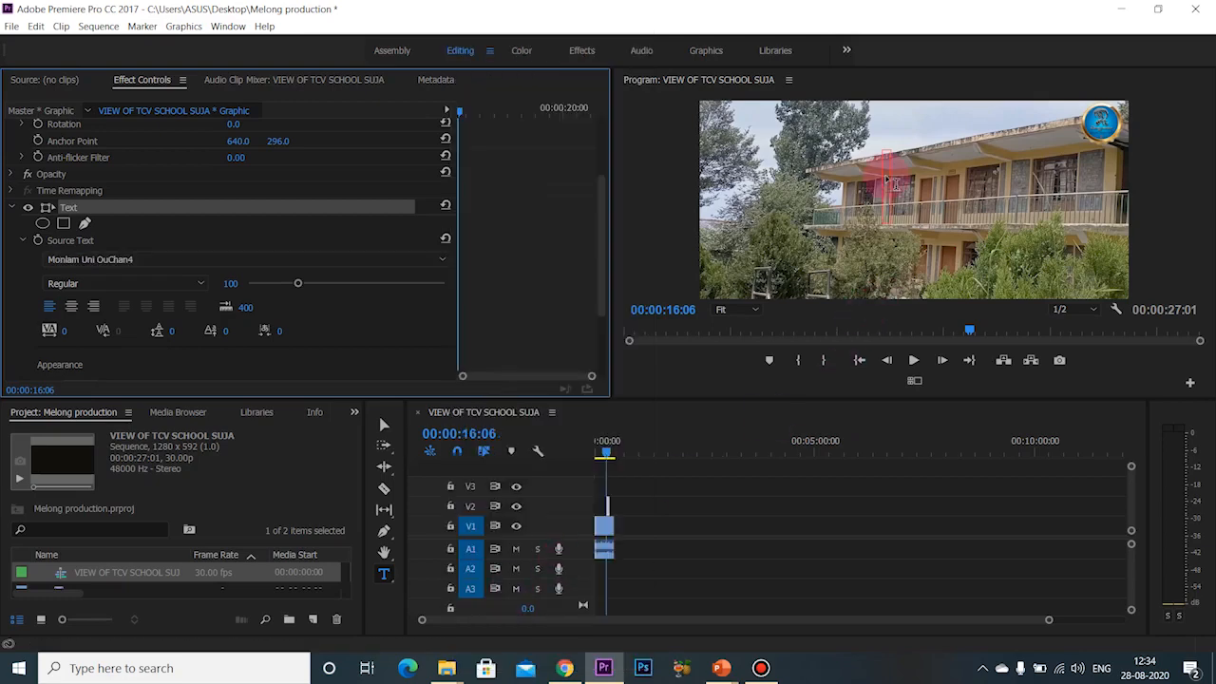
Step: Enter the Tibetan text "བསྒྲིགས།" in the text layer over the building
left_click(890, 185)
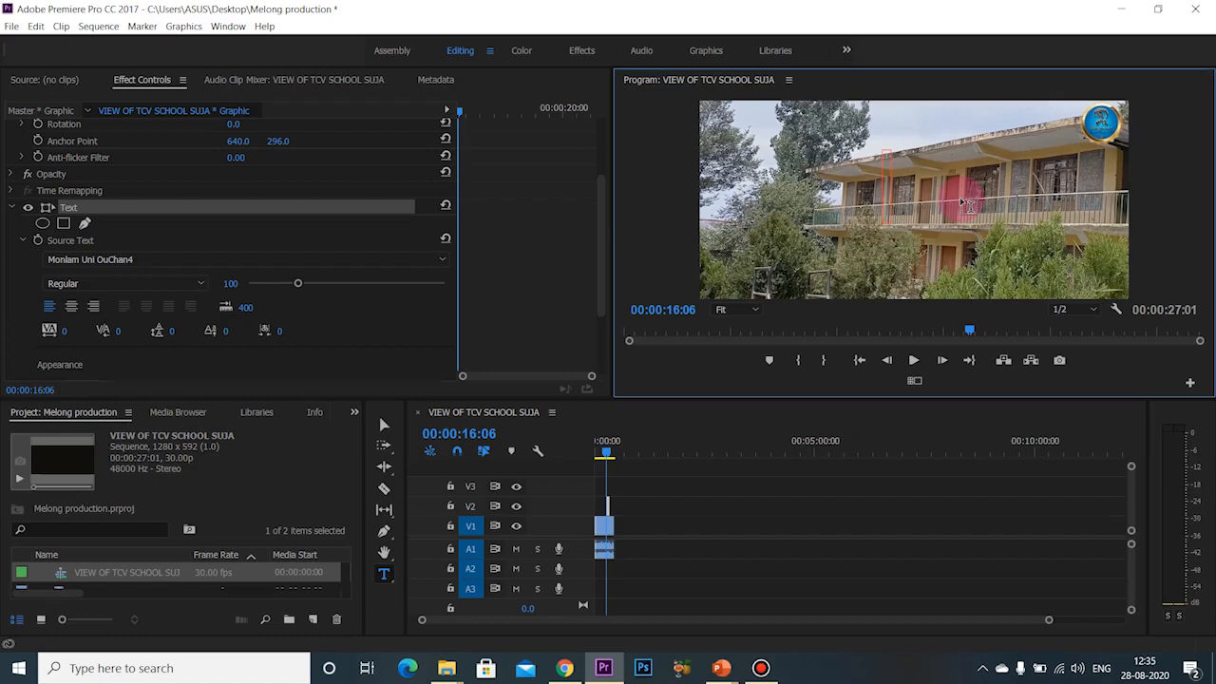
type("བསད")
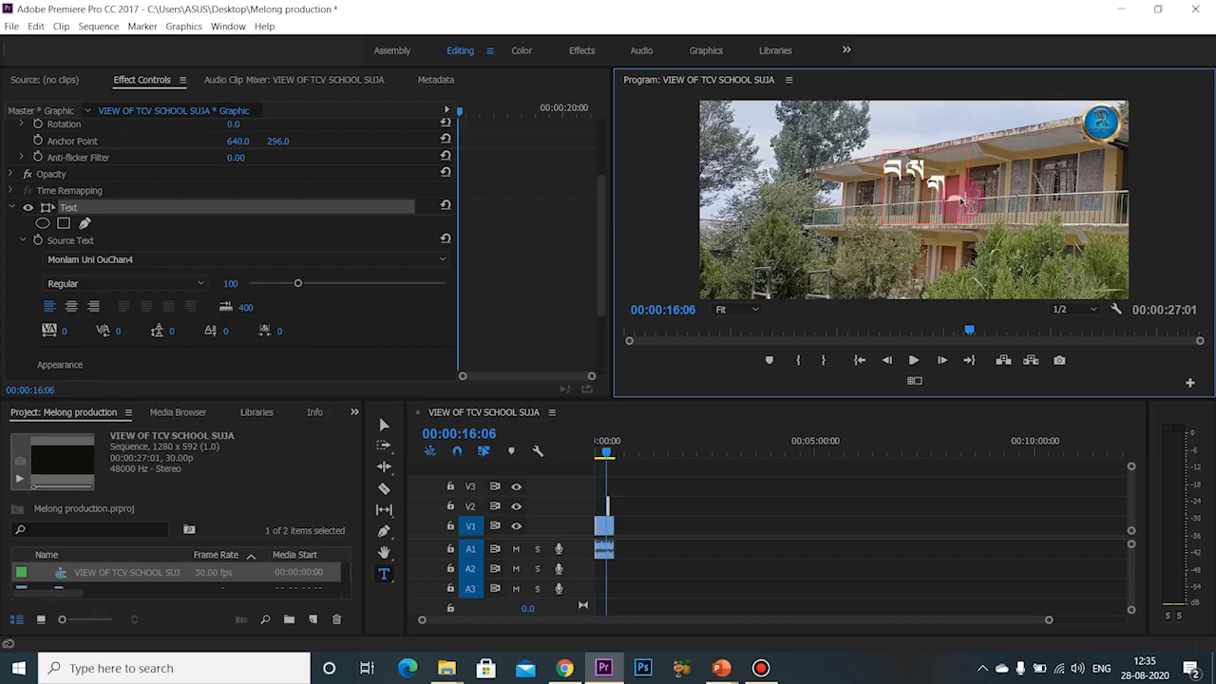
type("ིགས")
type("།")
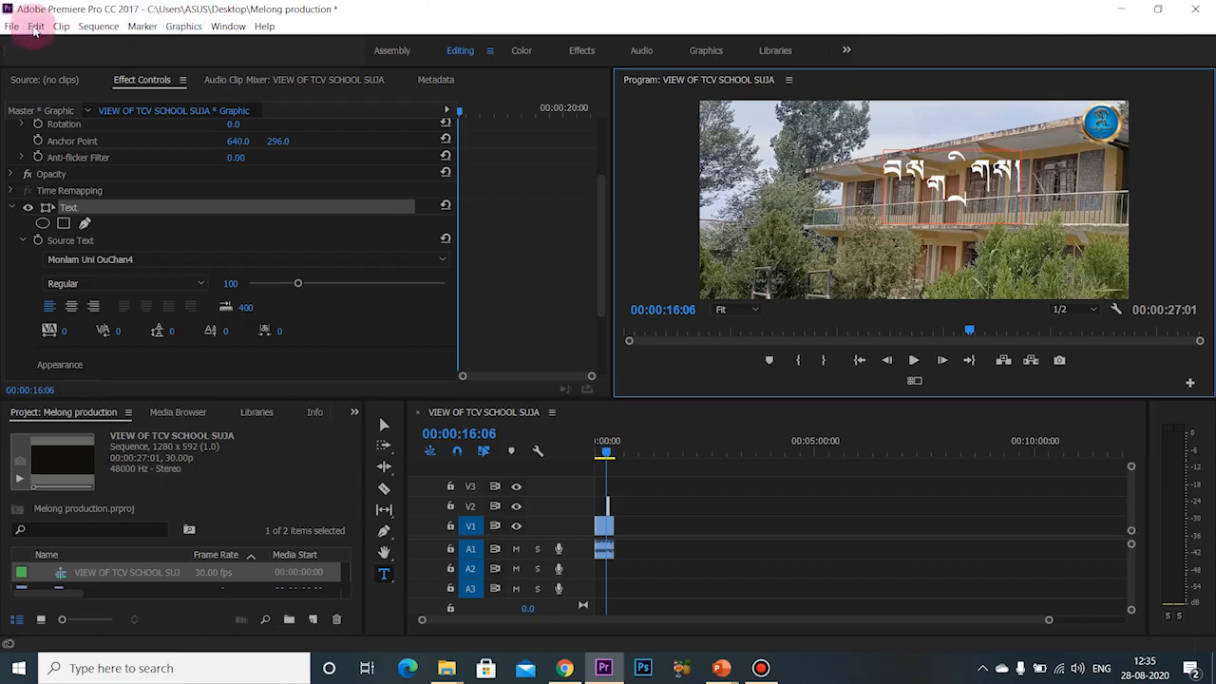
Step: Set the text engine to South Asian and Middle Eastern in the Graphics preferences
left_click(35, 28)
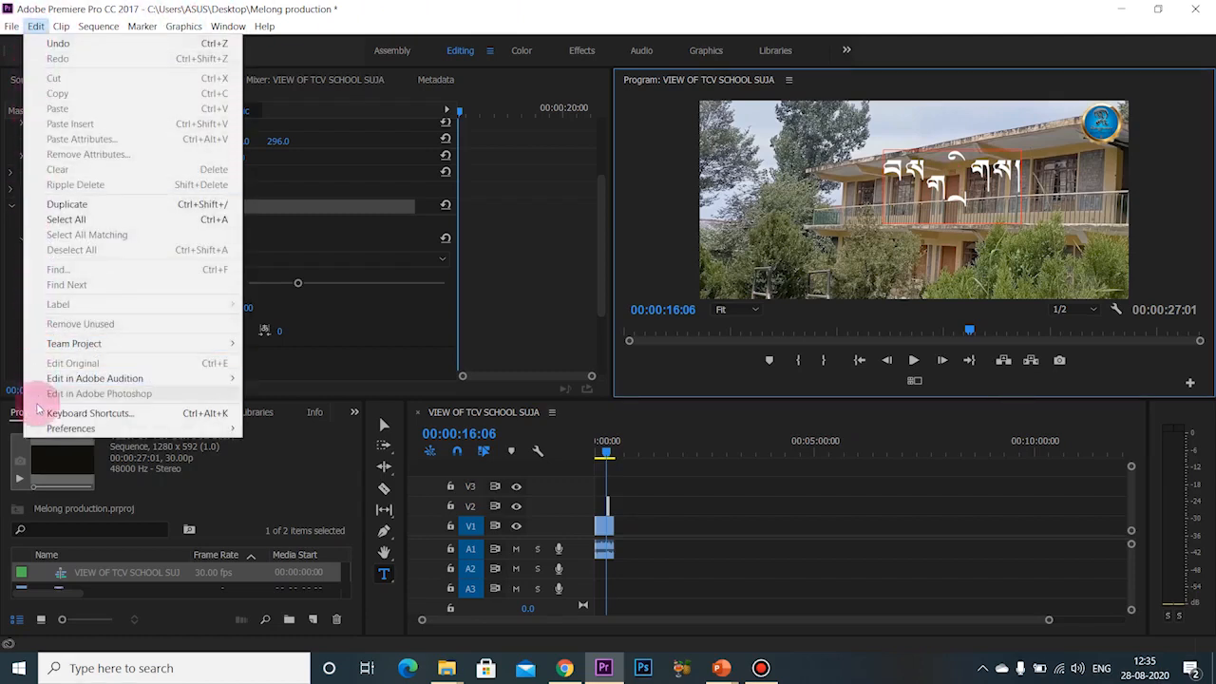
mouse_move(54, 433)
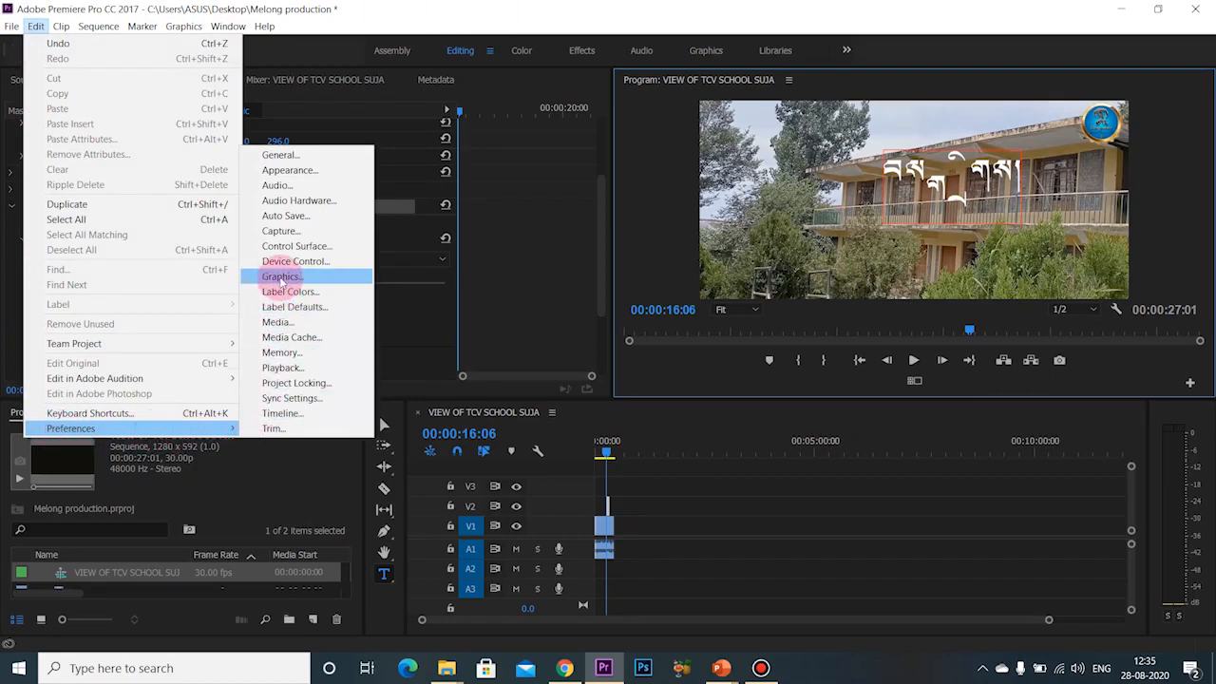
left_click(281, 278)
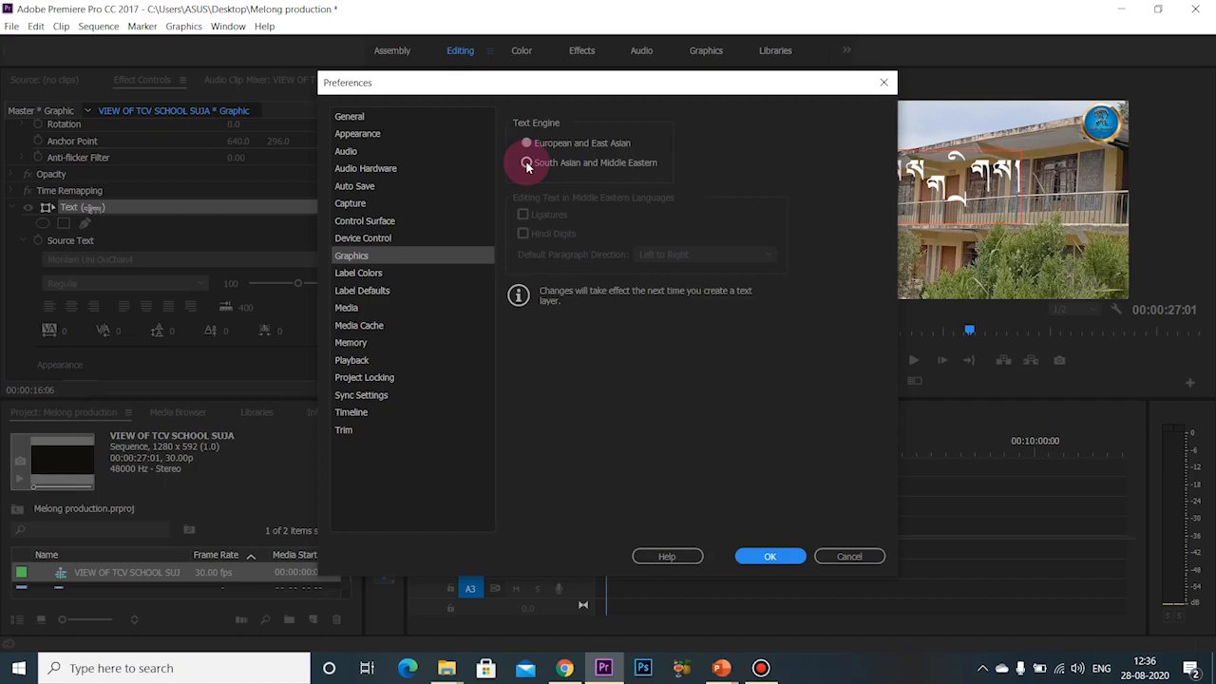
left_click(528, 163)
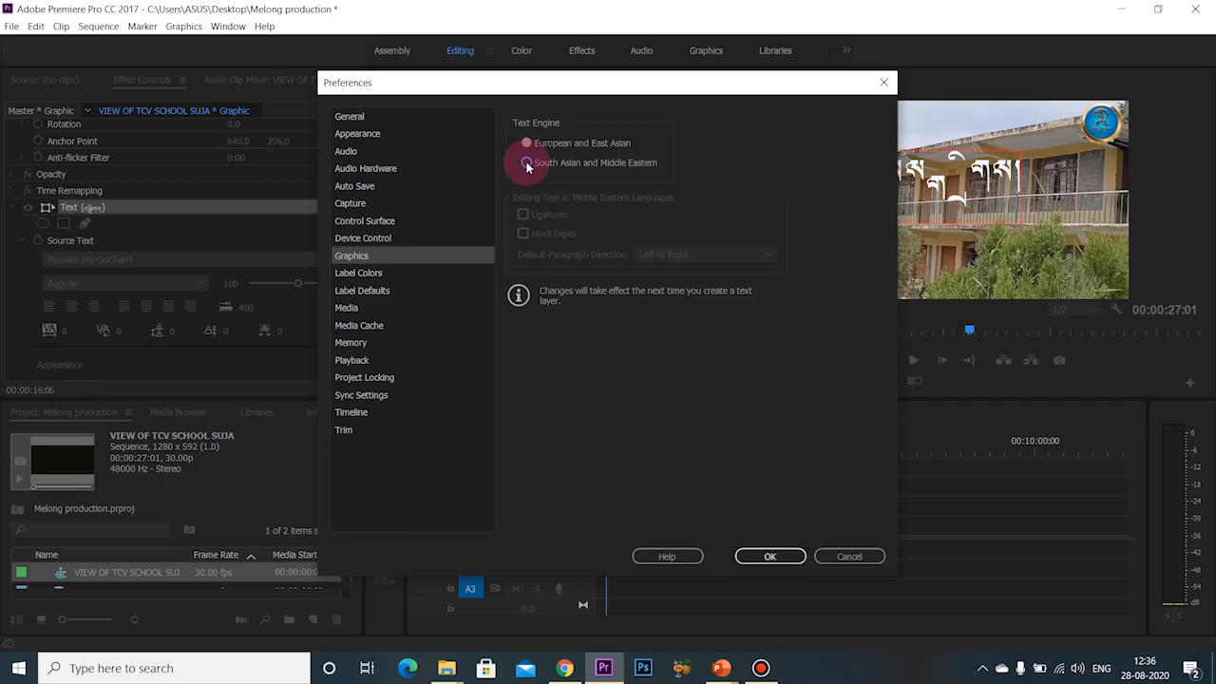
left_click(763, 559)
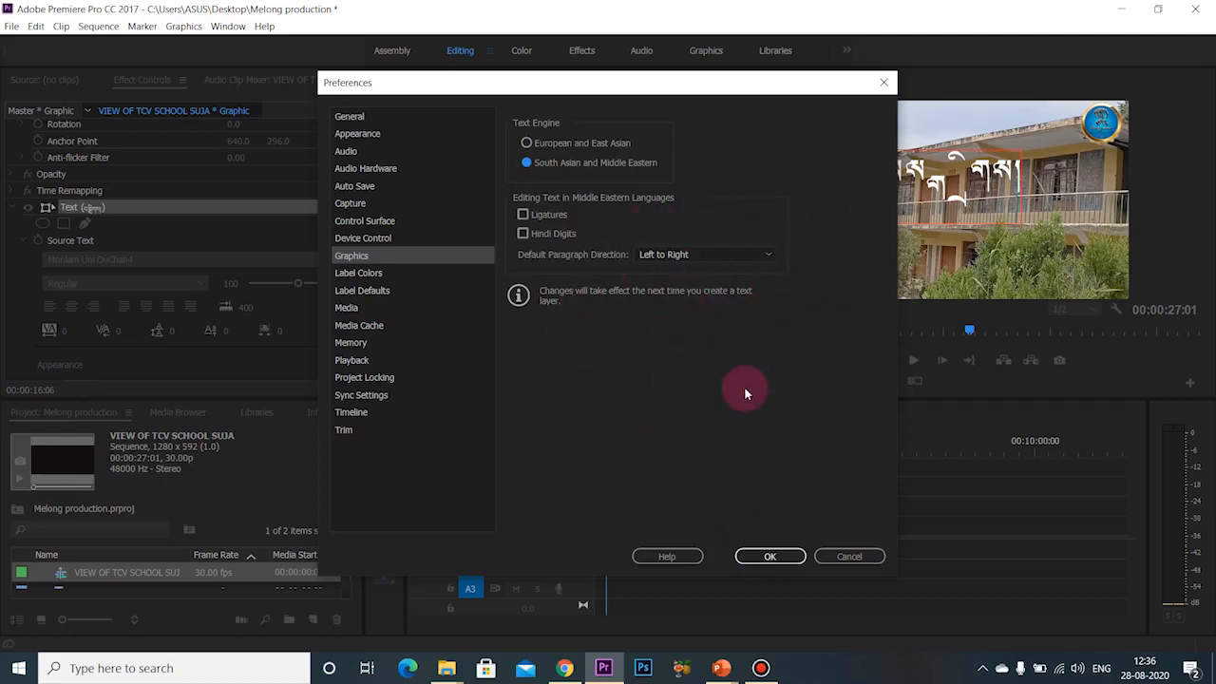
Step: Apply the Graphics preferences, close the Melong production project without saving changes, and relaunch Premiere Pro
left_click(781, 561)
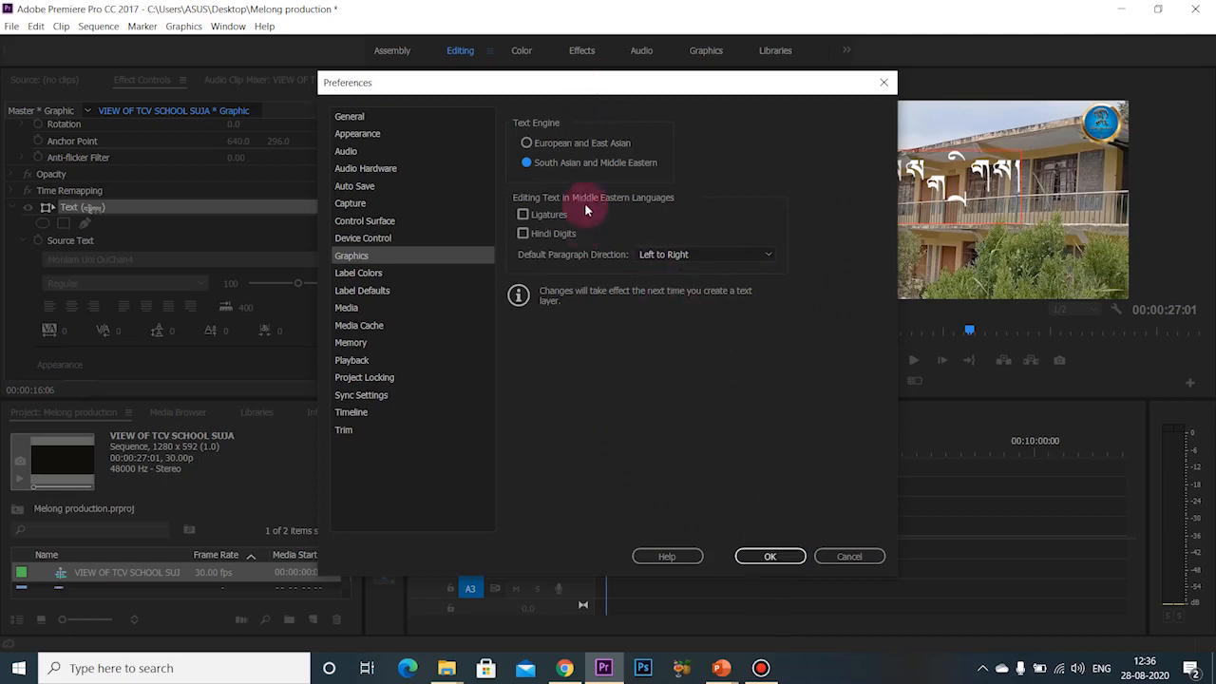
left_click(776, 559)
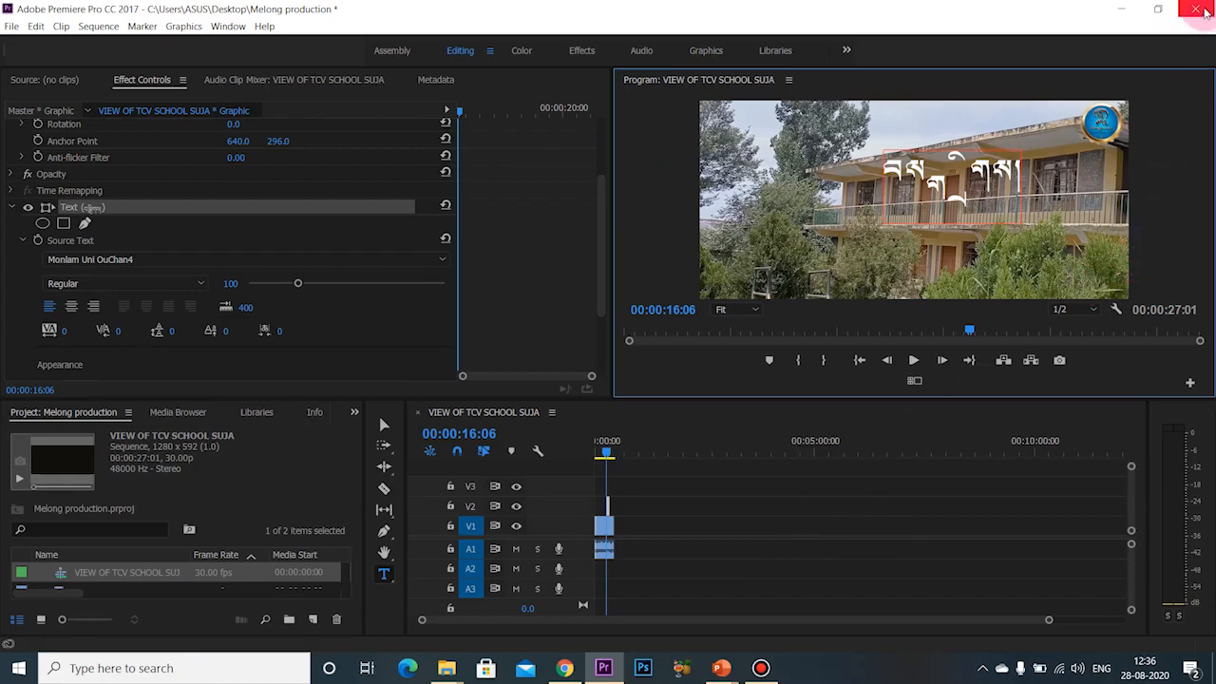
left_click(1205, 11)
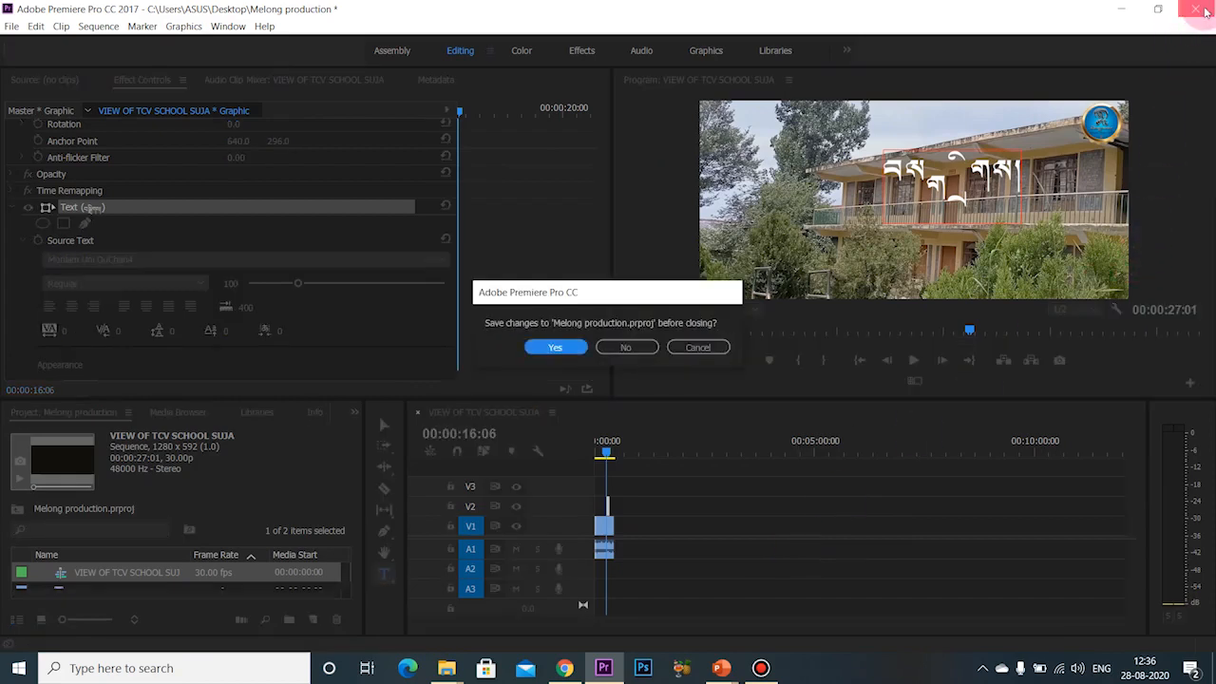
left_click(635, 351)
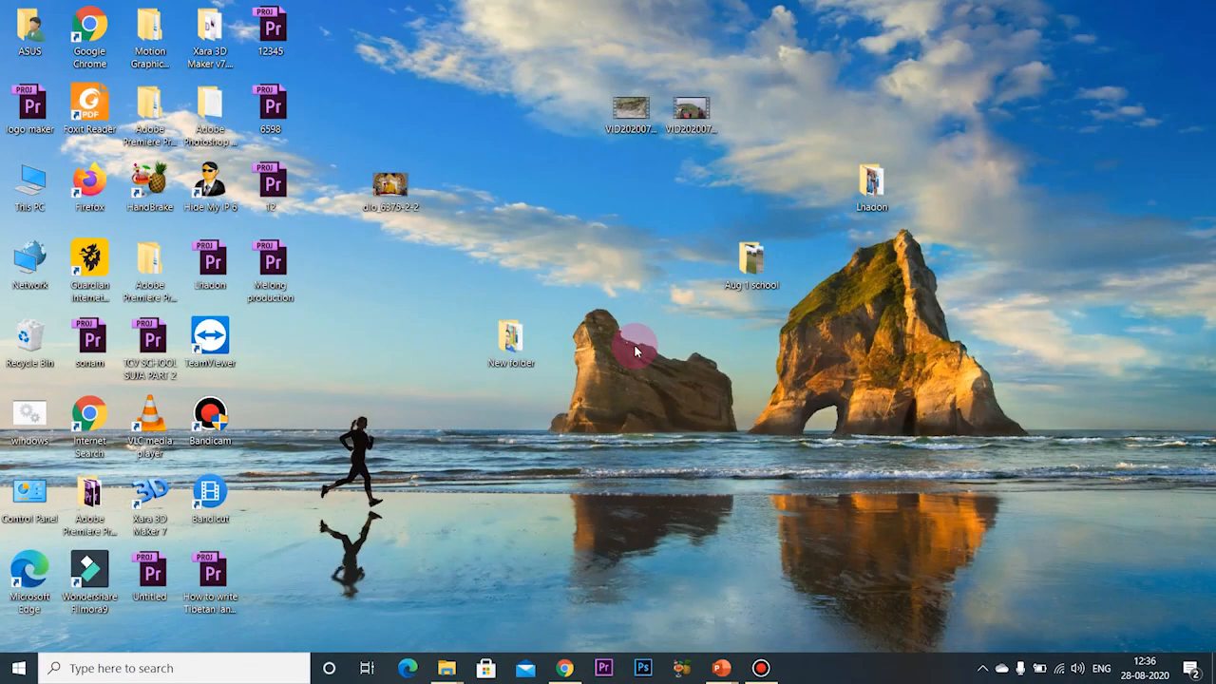
left_click(609, 670)
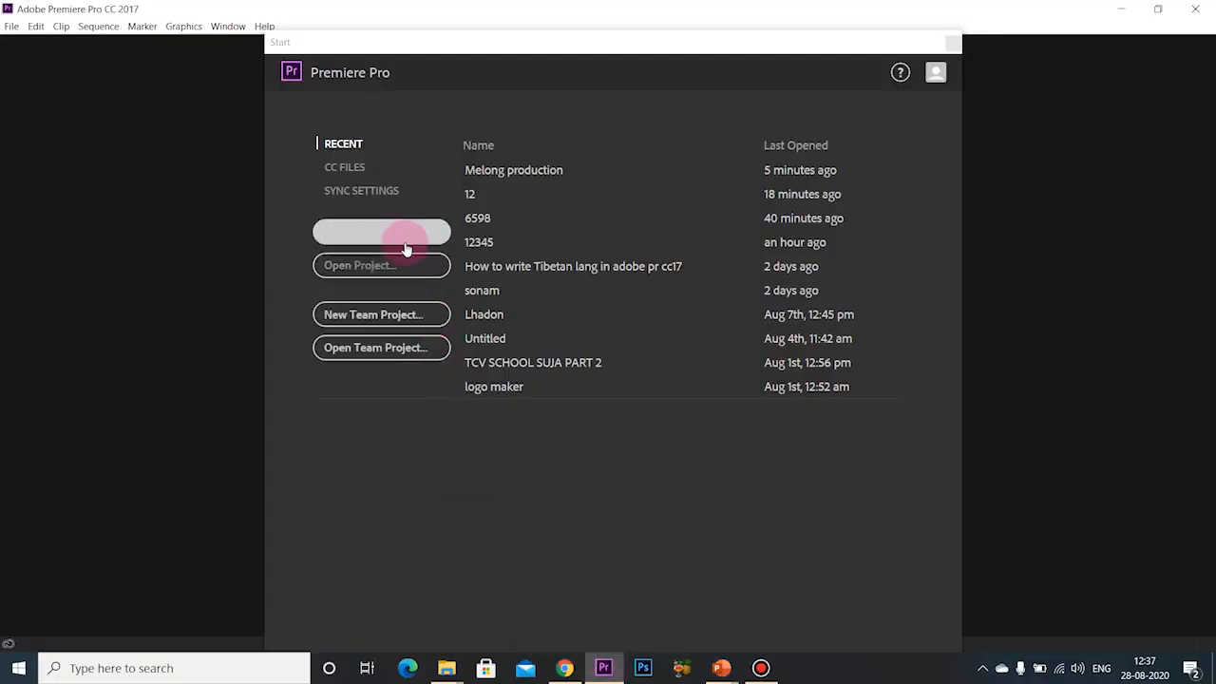
Step: Start a new project and switch the keyboard input to English (India) for its name
left_click(406, 248)
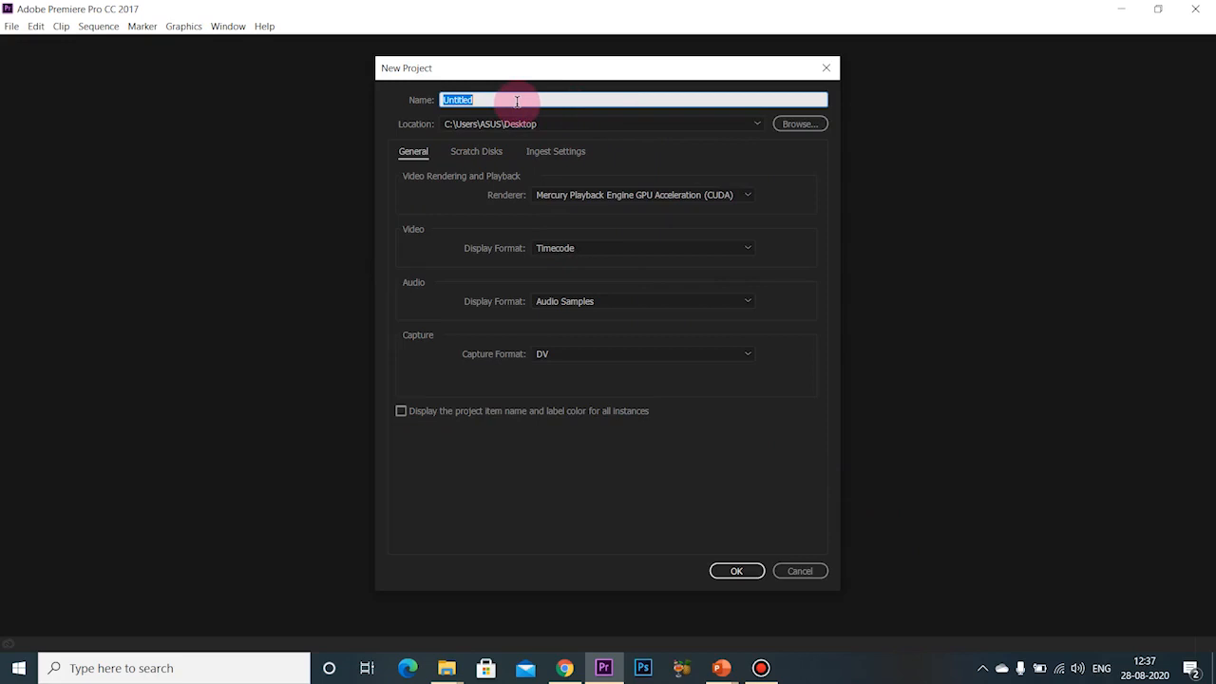
left_click(1101, 672)
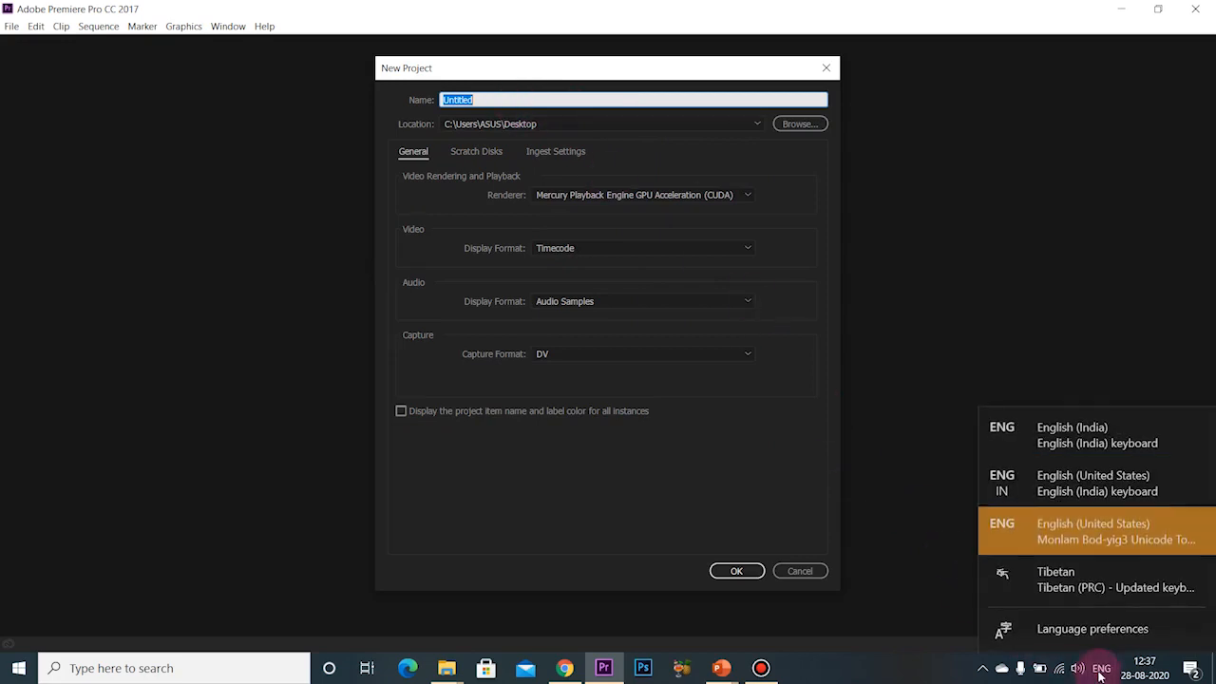
left_click(1064, 443)
Step: Name the new project 56 and create it on the Desktop with the default settings
left_click(483, 97)
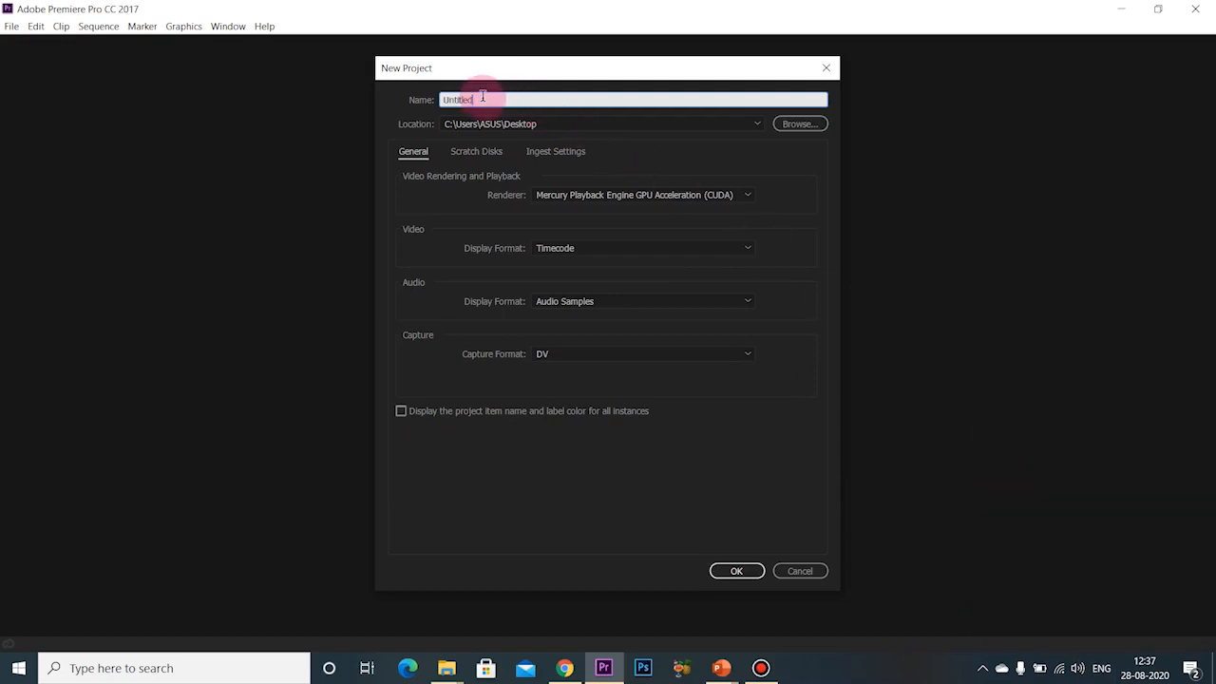
key("BackSpace")
key("BackSpace")
key("BackSpace")
key("BackSpace")
key("BackSpace")
key("BackSpace")
key("BackSpace")
key("BackSpace")
type("S")
type("6")
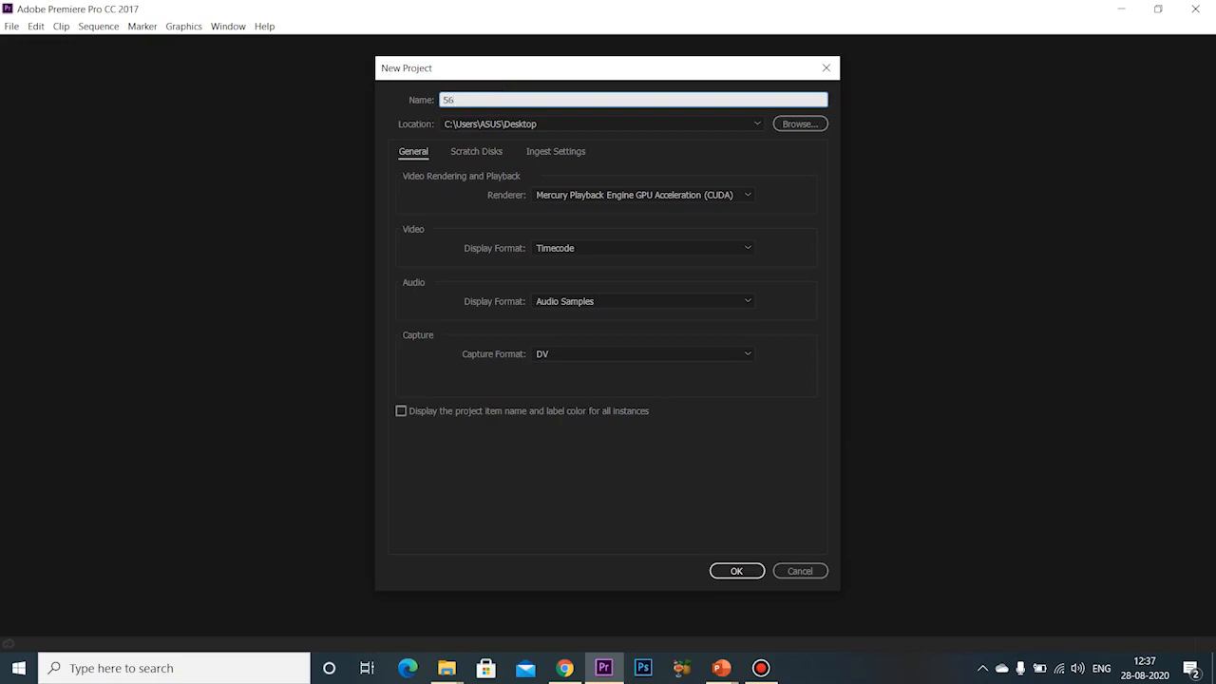
left_click(737, 573)
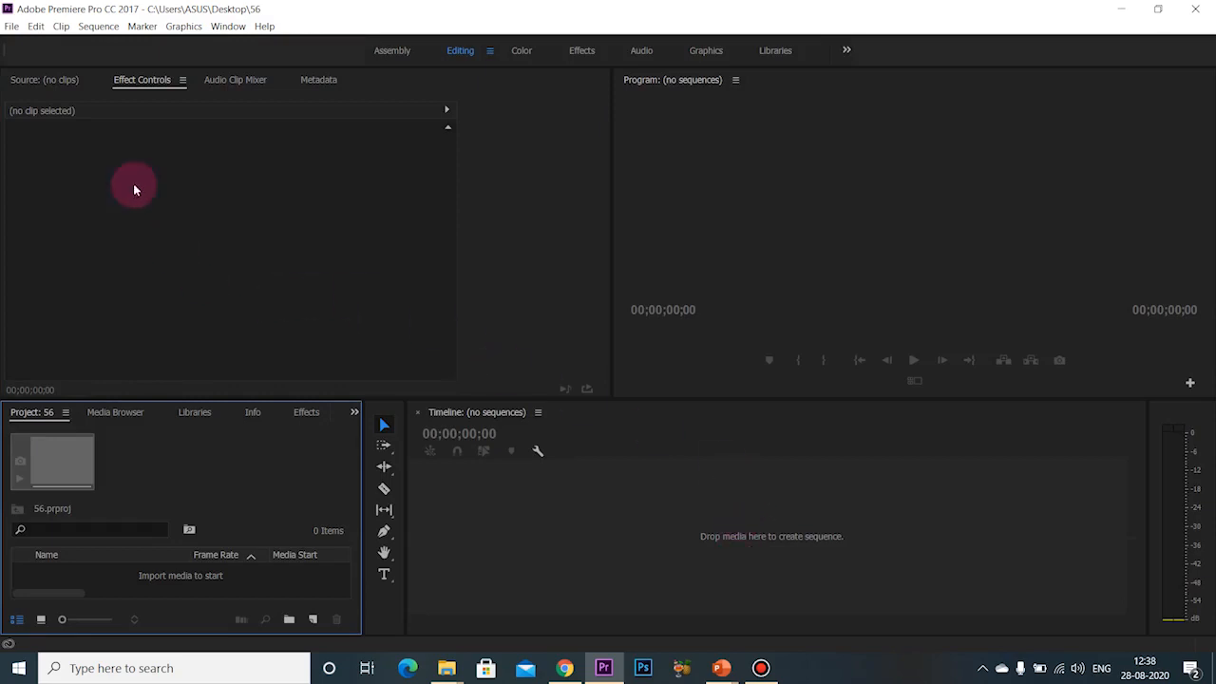
Step: Import the video VIEW OF TCV SCHOOL SUJA from the Videos folder into the project
left_click(11, 26)
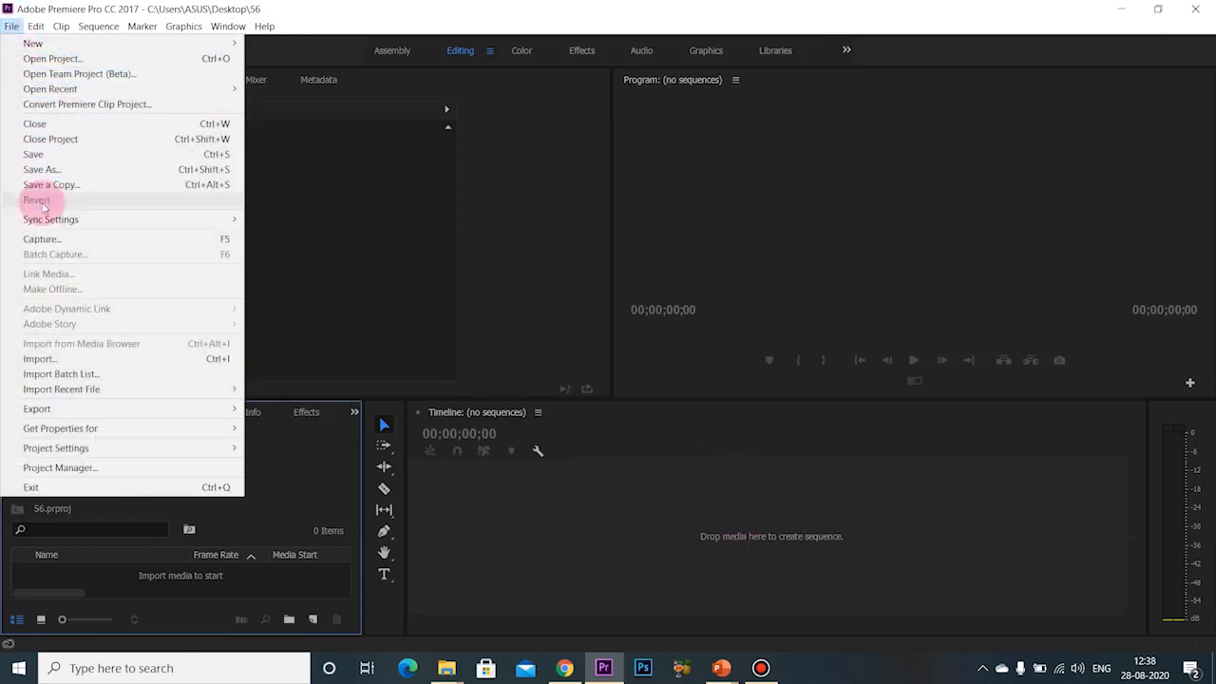
left_click(57, 362)
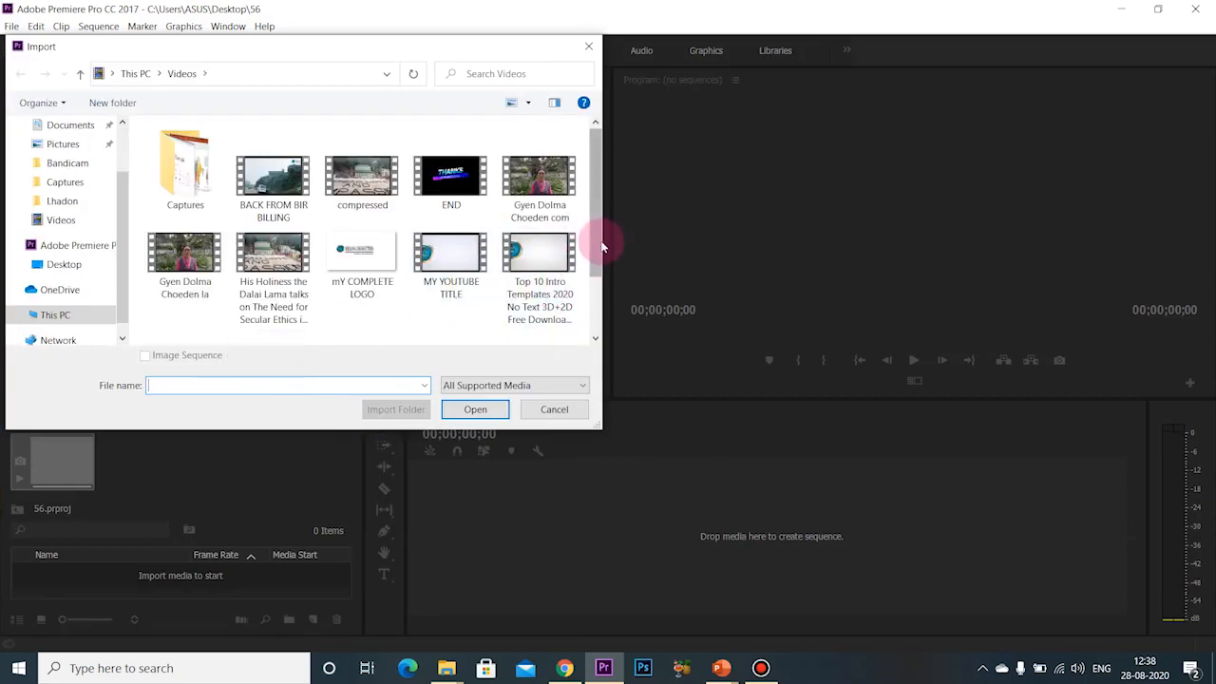
scroll(599, 266, "down", 1)
left_click(387, 306)
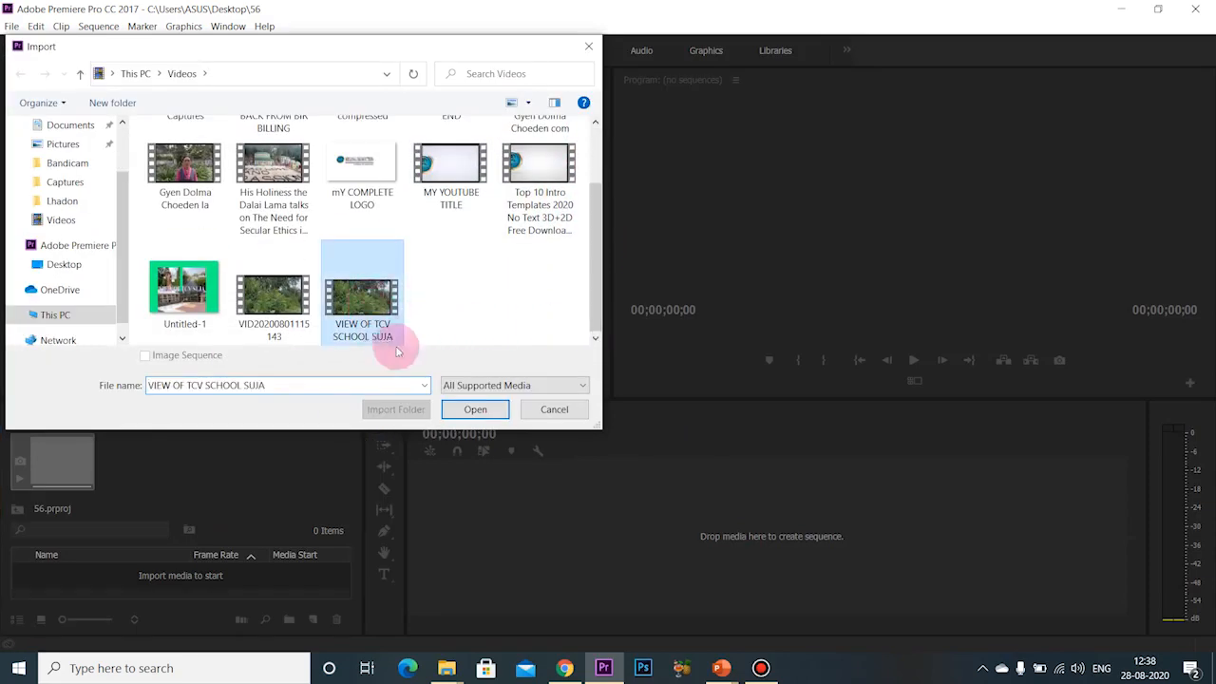
left_click(480, 414)
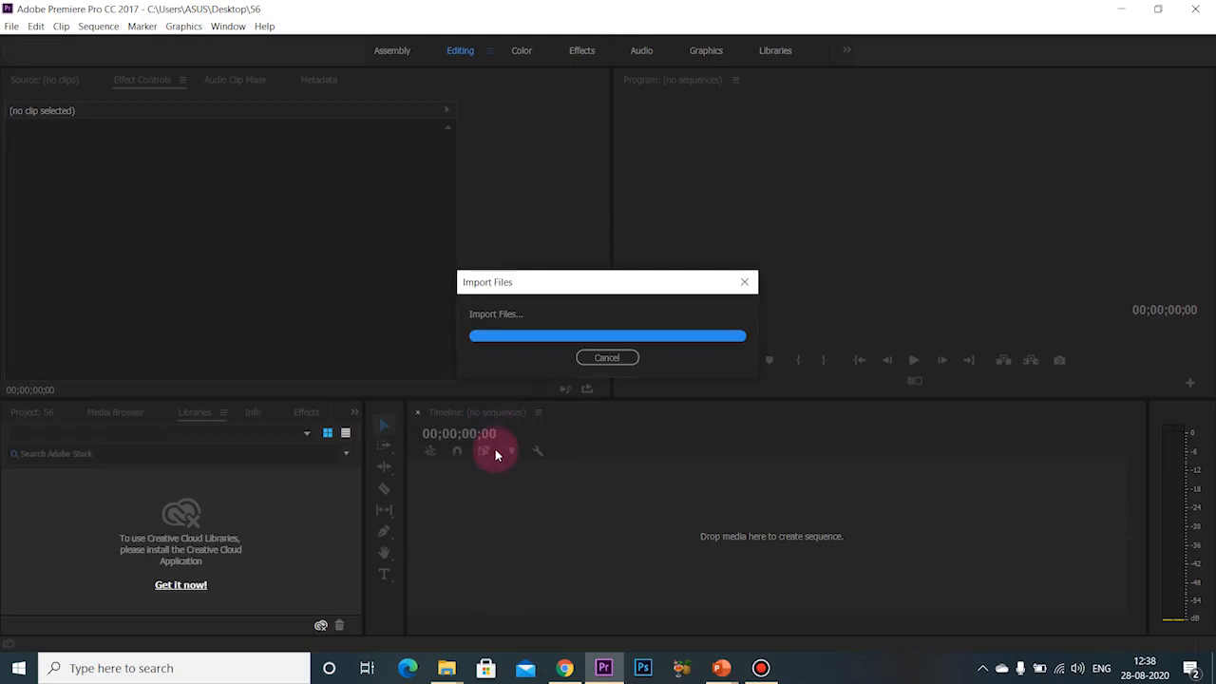
Step: Create a sequence from the imported school clip and move the playhead to 00:00:11:27
left_click(41, 412)
left_click_drag(358, 514, 451, 504)
left_click_drag(608, 451, 604, 451)
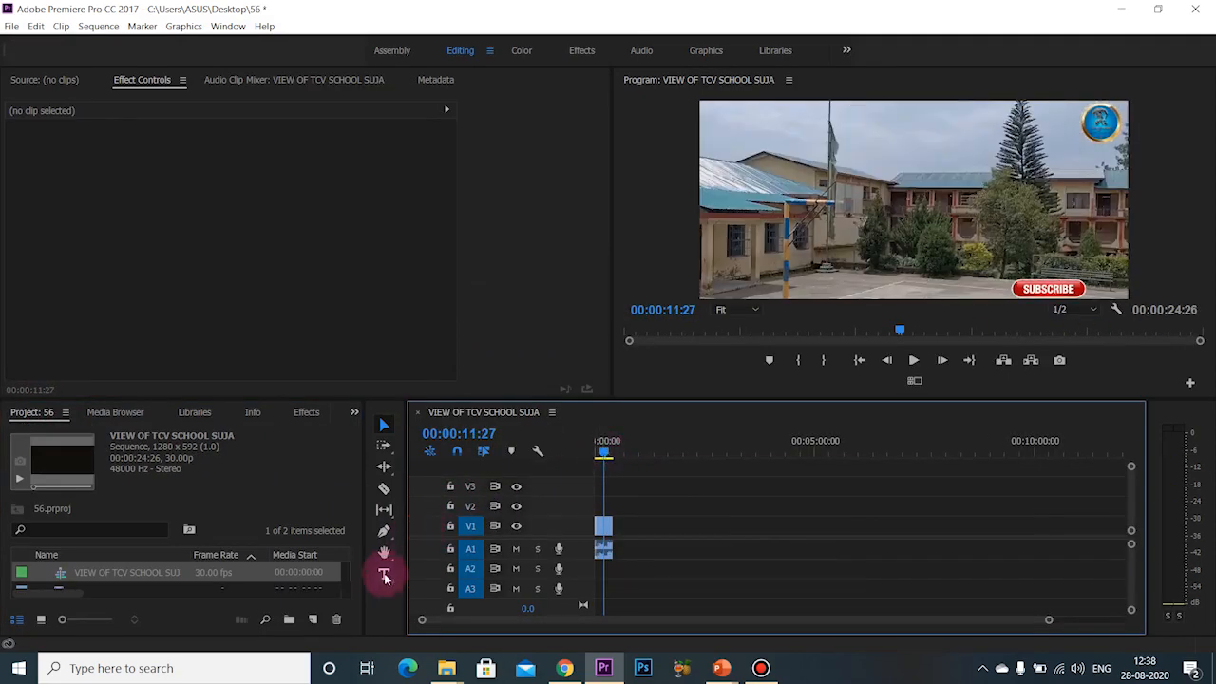
Step: Start a text layer in the frame beside the flagpole and set its font to Monlam Uni OuChan4
left_click(386, 574)
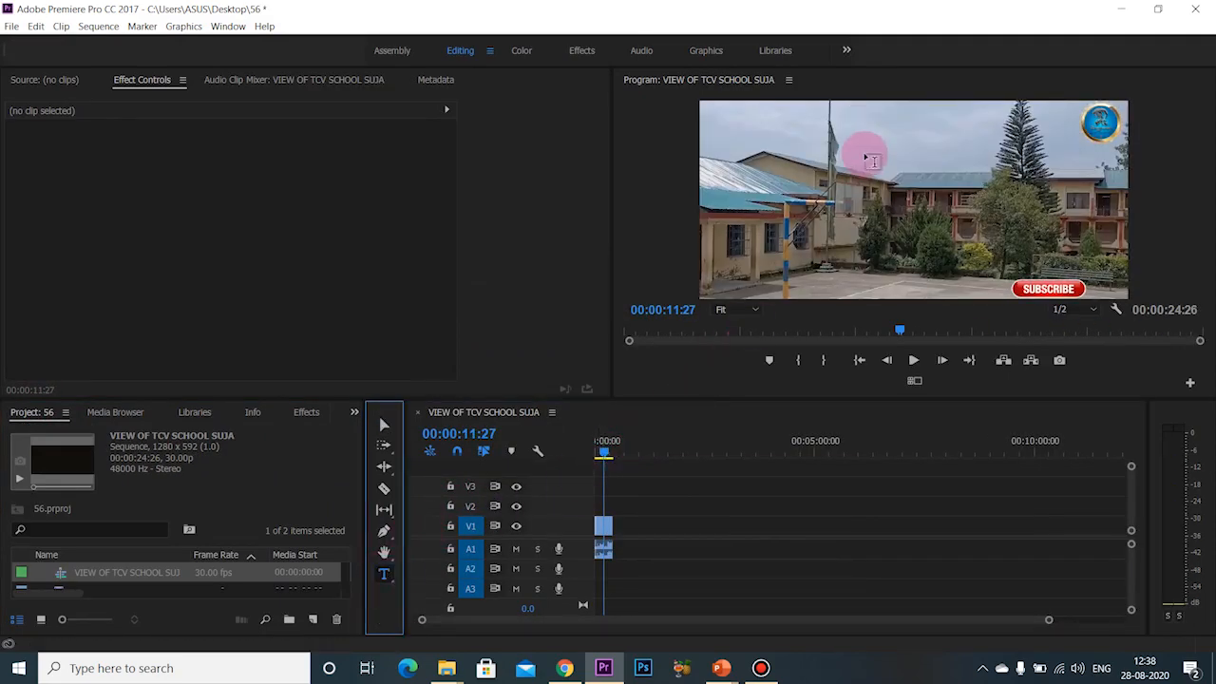
left_click(875, 169)
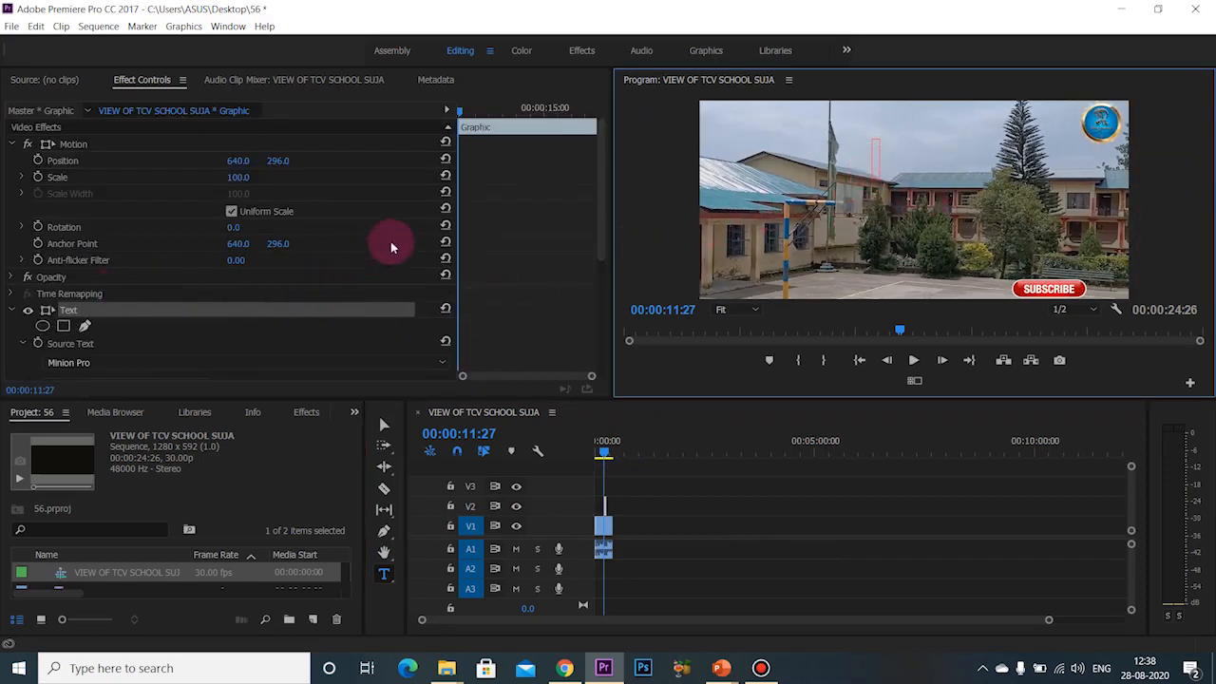
left_click_drag(603, 239, 600, 340)
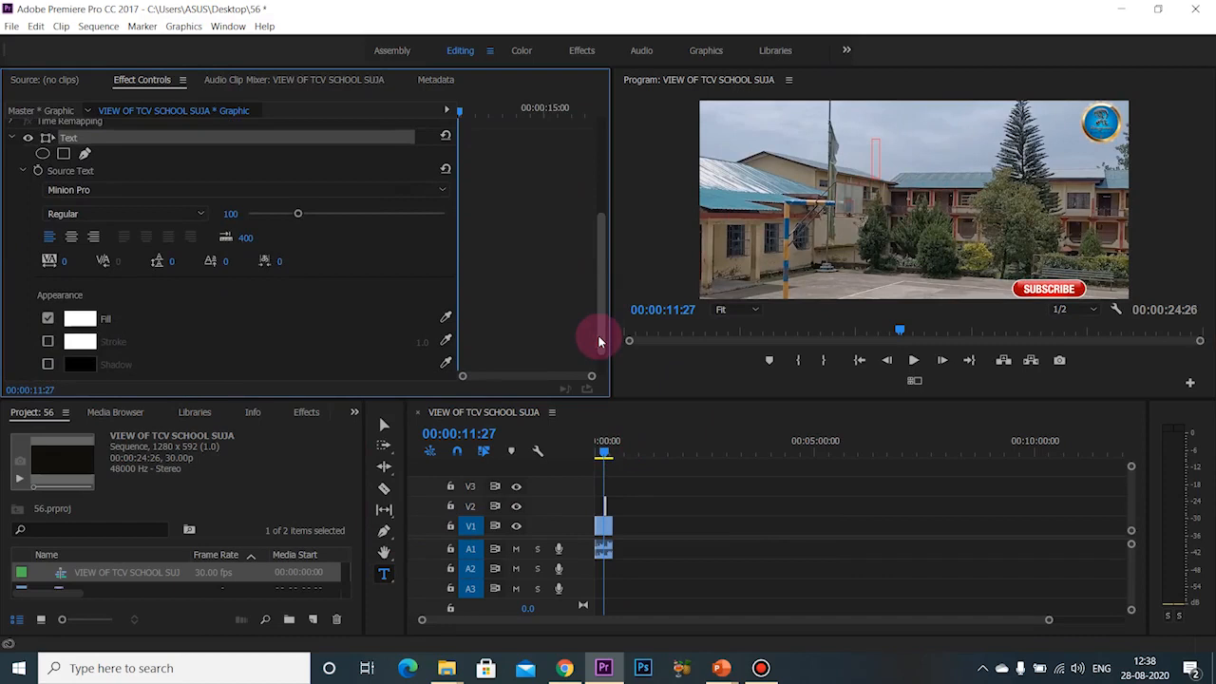
left_click(448, 195)
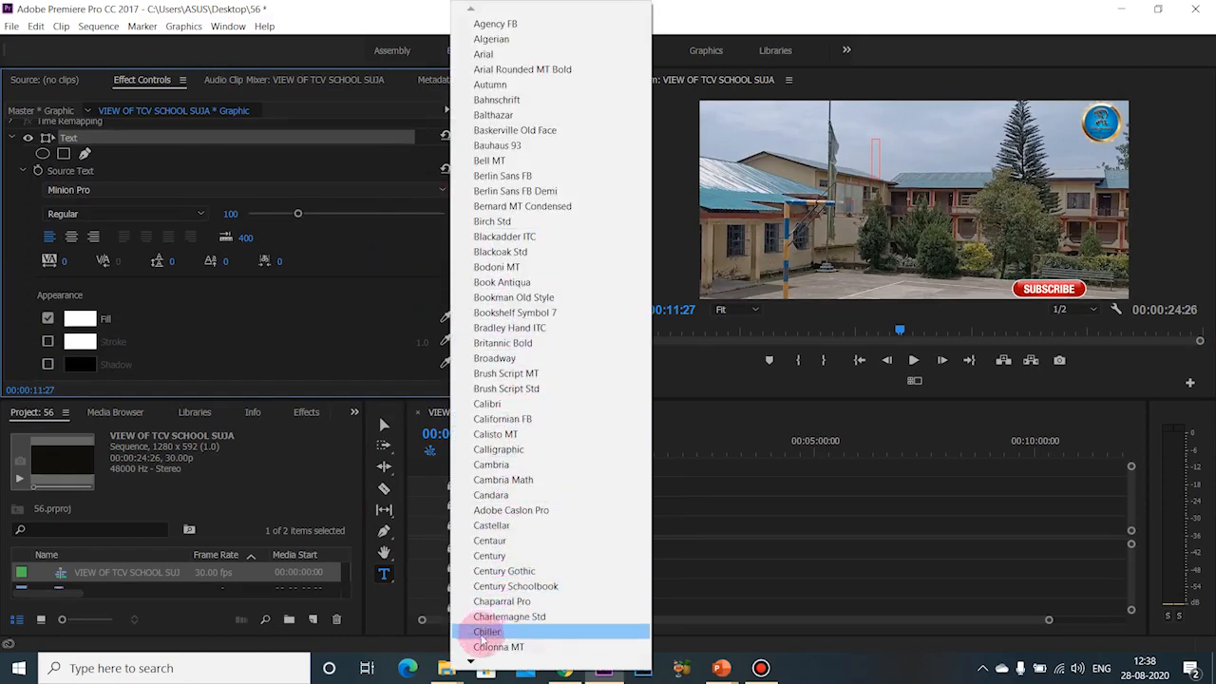
mouse_move(472, 663)
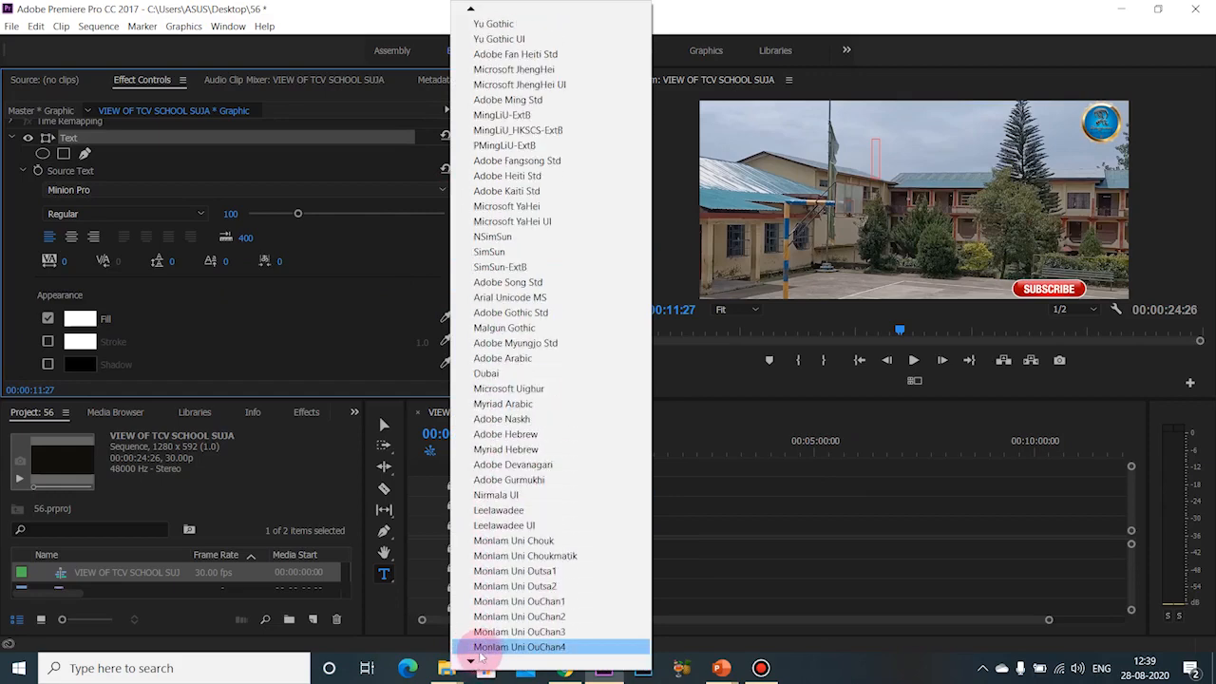
left_click(477, 650)
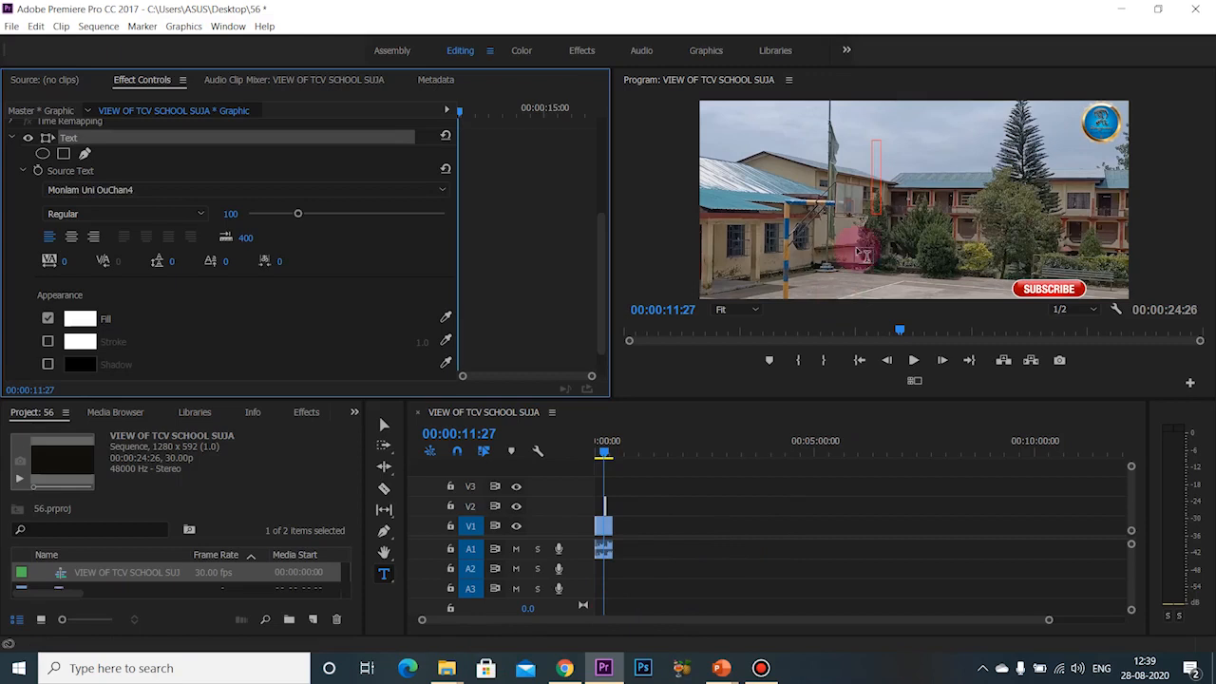
Step: Place the empty text slightly lower beside the flagpole and switch the keyboard input to Monlam Bod-yig3
left_click(873, 188)
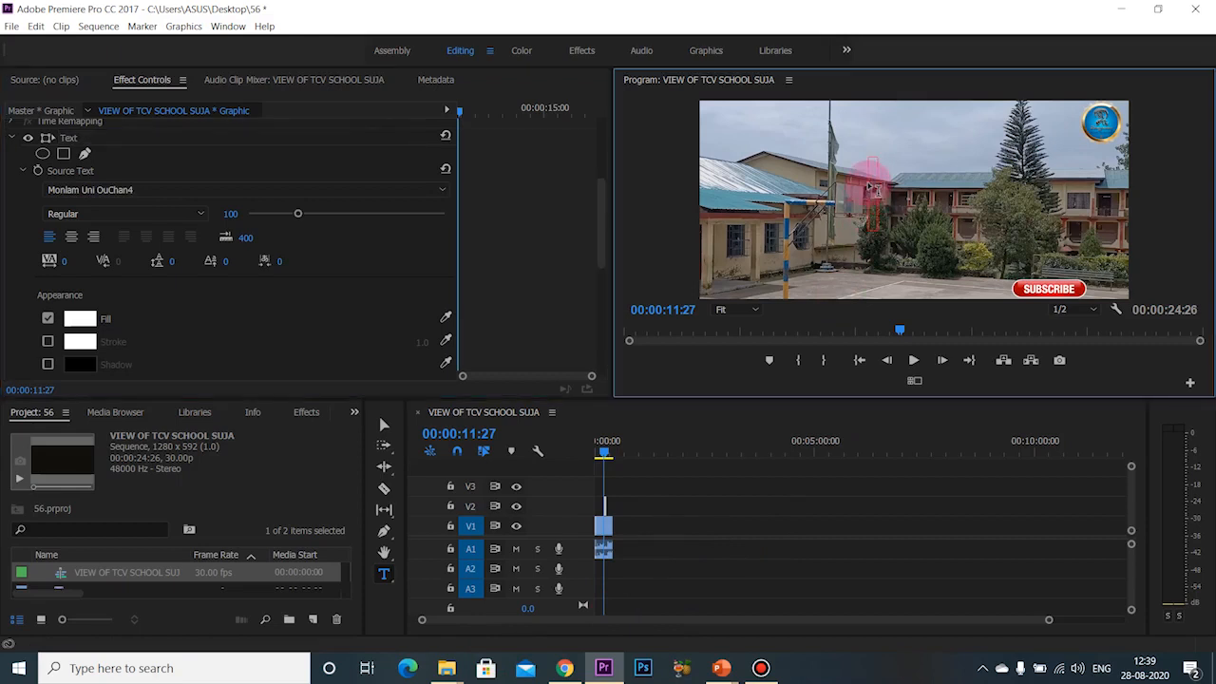
type("b")
key("BackSpace")
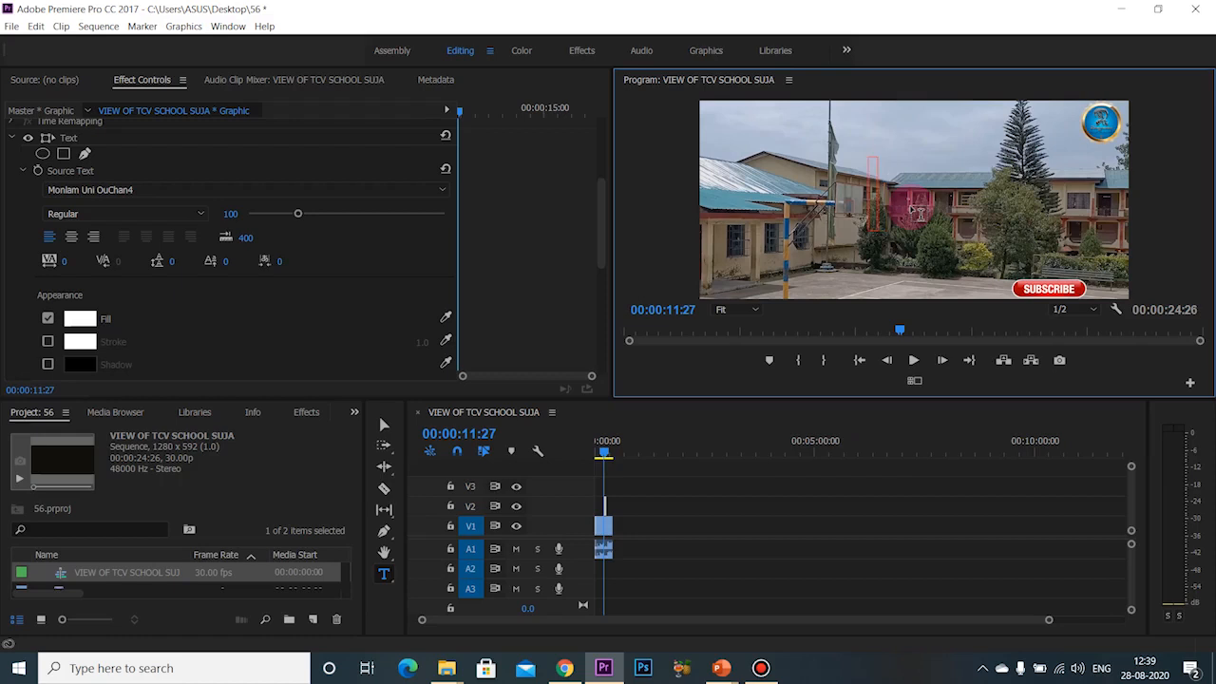
left_click(1101, 668)
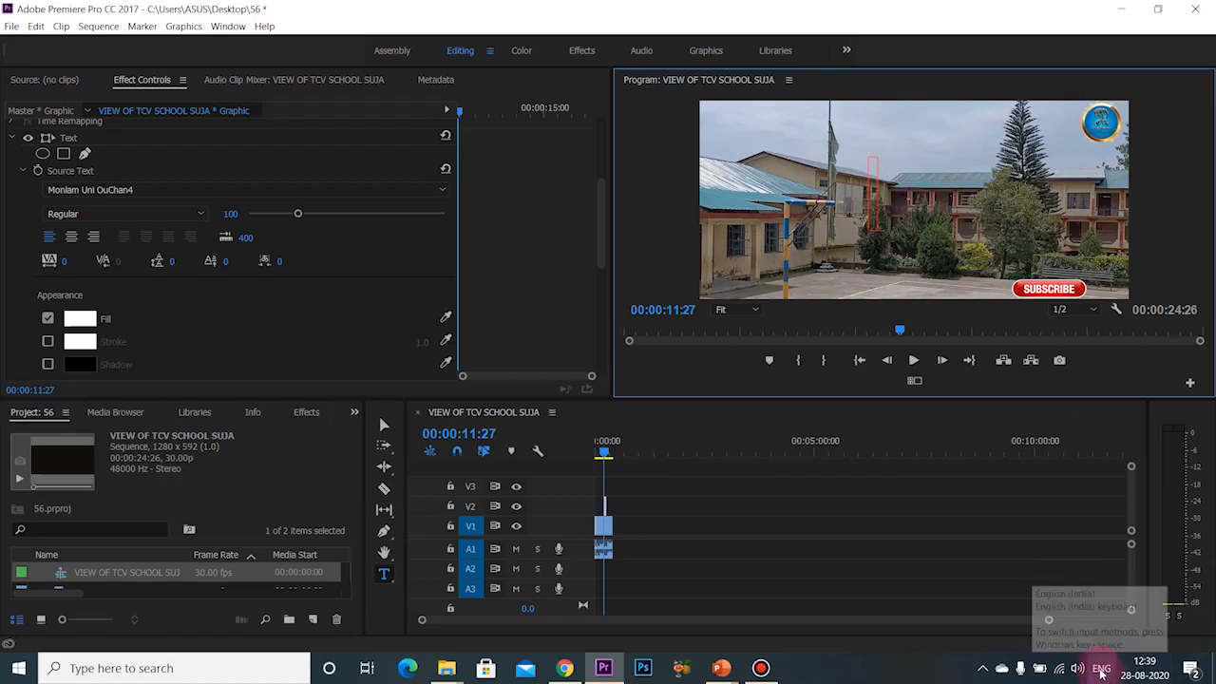
left_click(1093, 532)
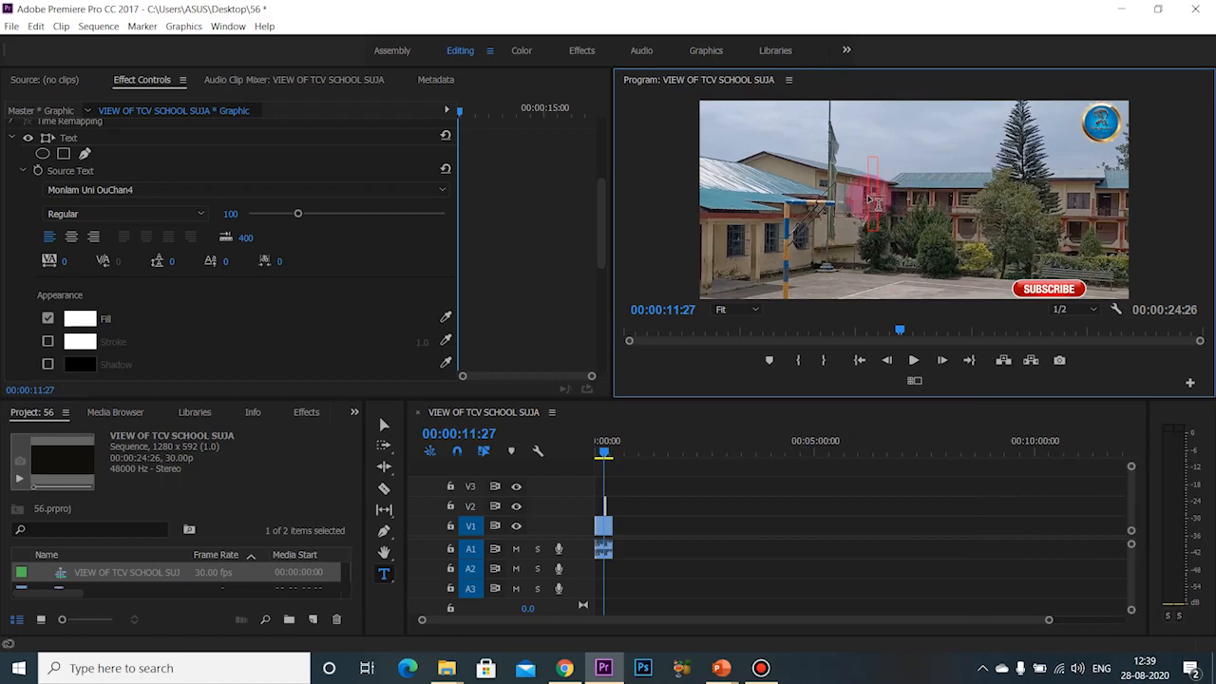
Step: Enter the Tibetan text "བསྒྲིགས།" in the text layer over the school courtyard
type("དལ")
type("ྱིགས")
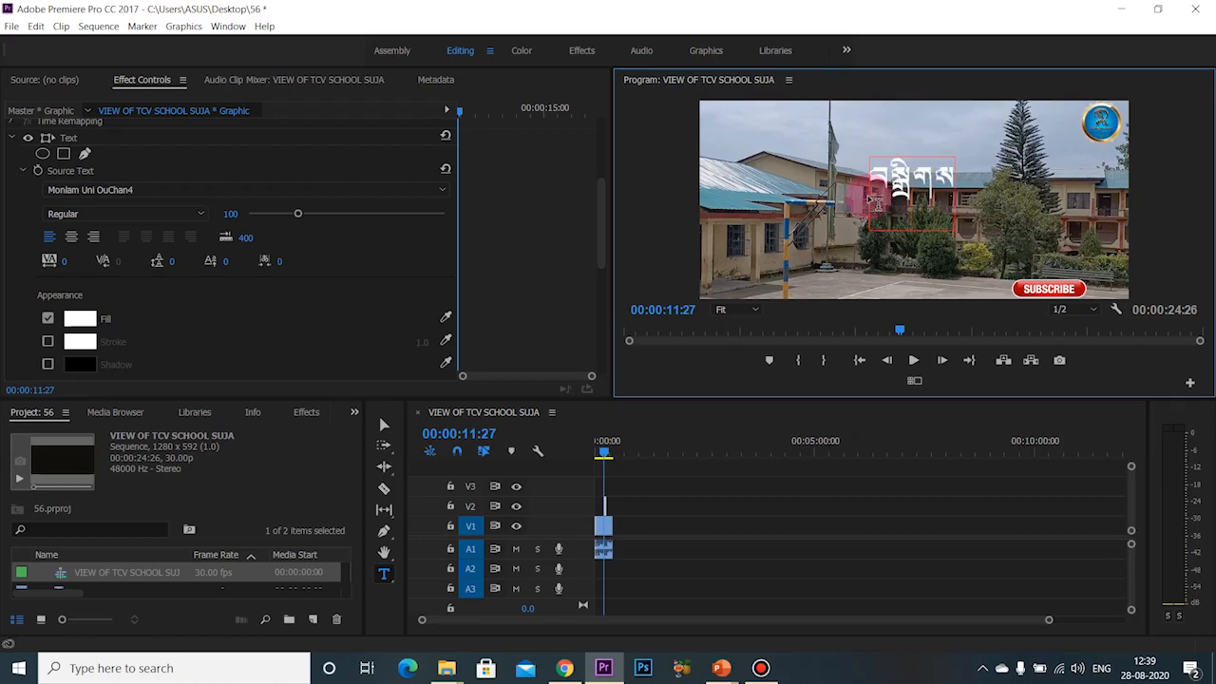
type("།")
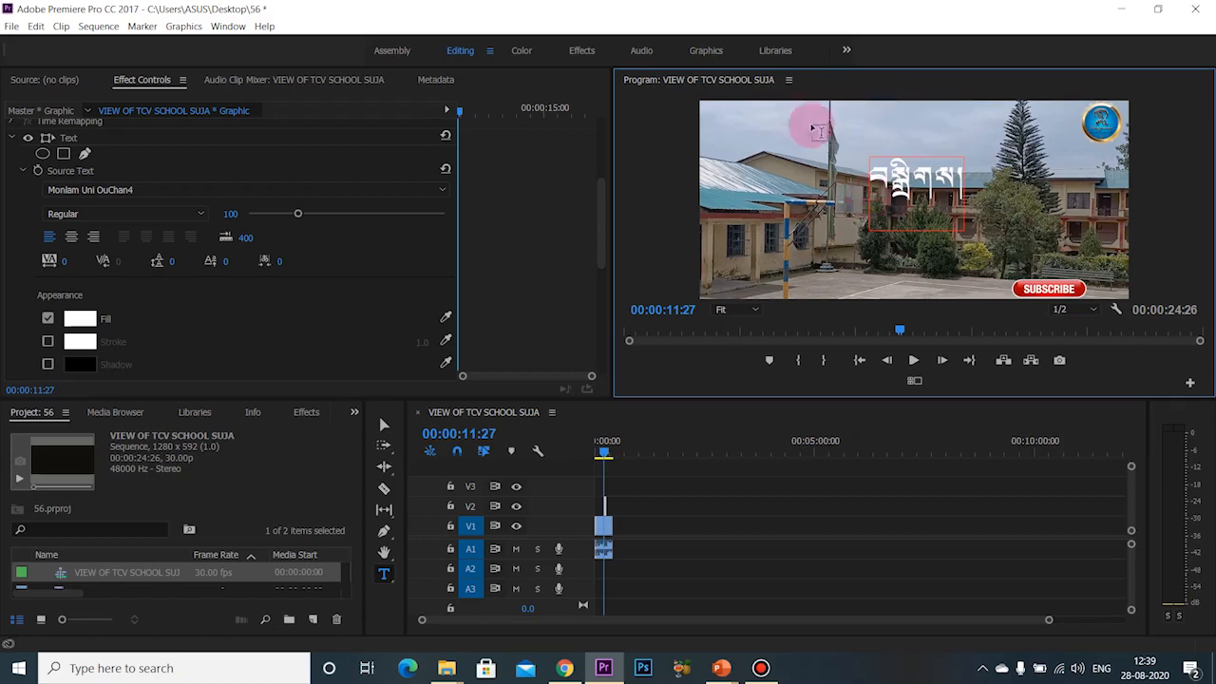